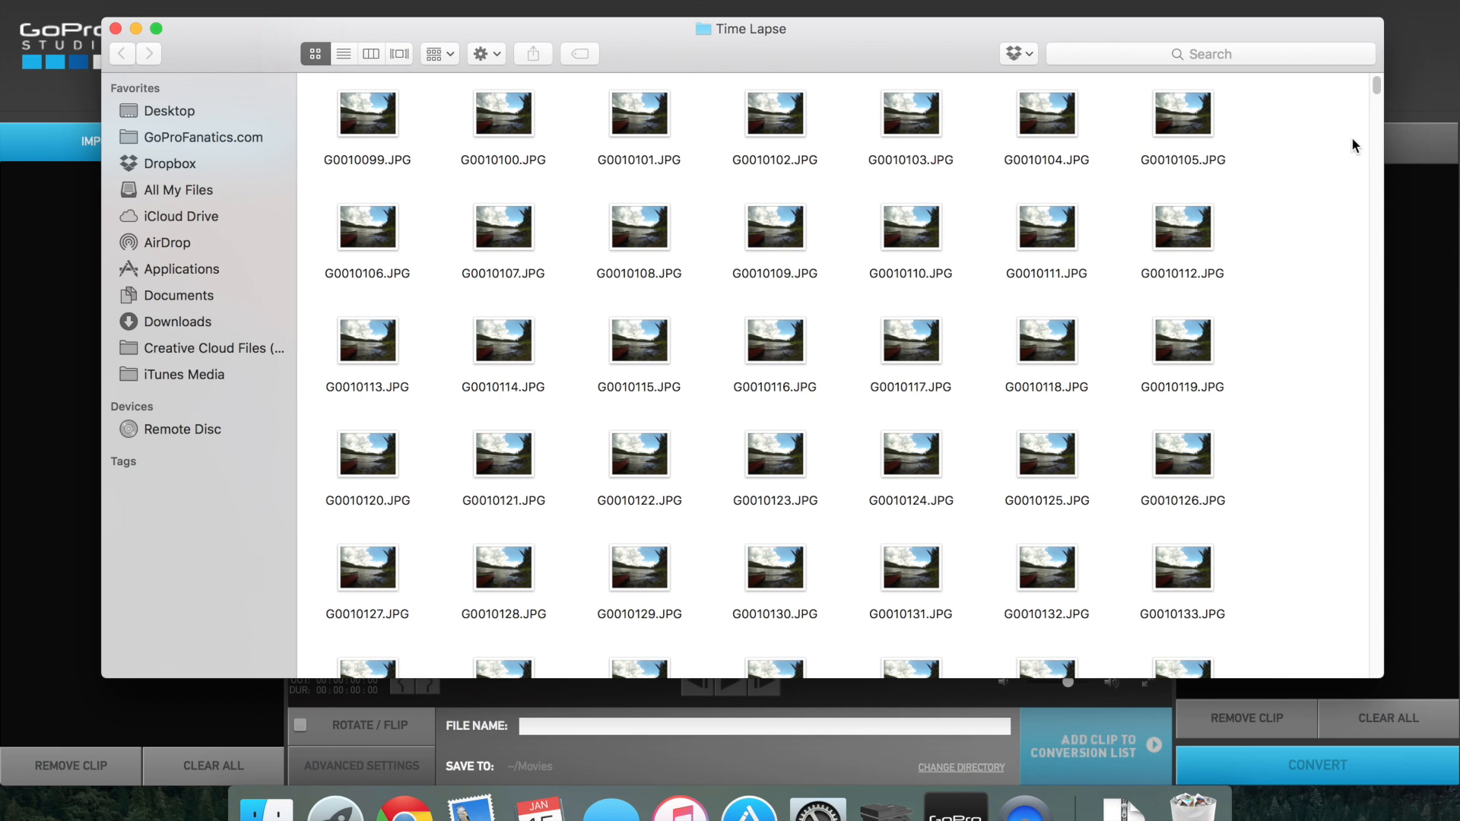
Import all the JPG photos from the Time Lapse folder into GoPro Studio.
drag(1376, 87, 1374, 148)
click(63, 277)
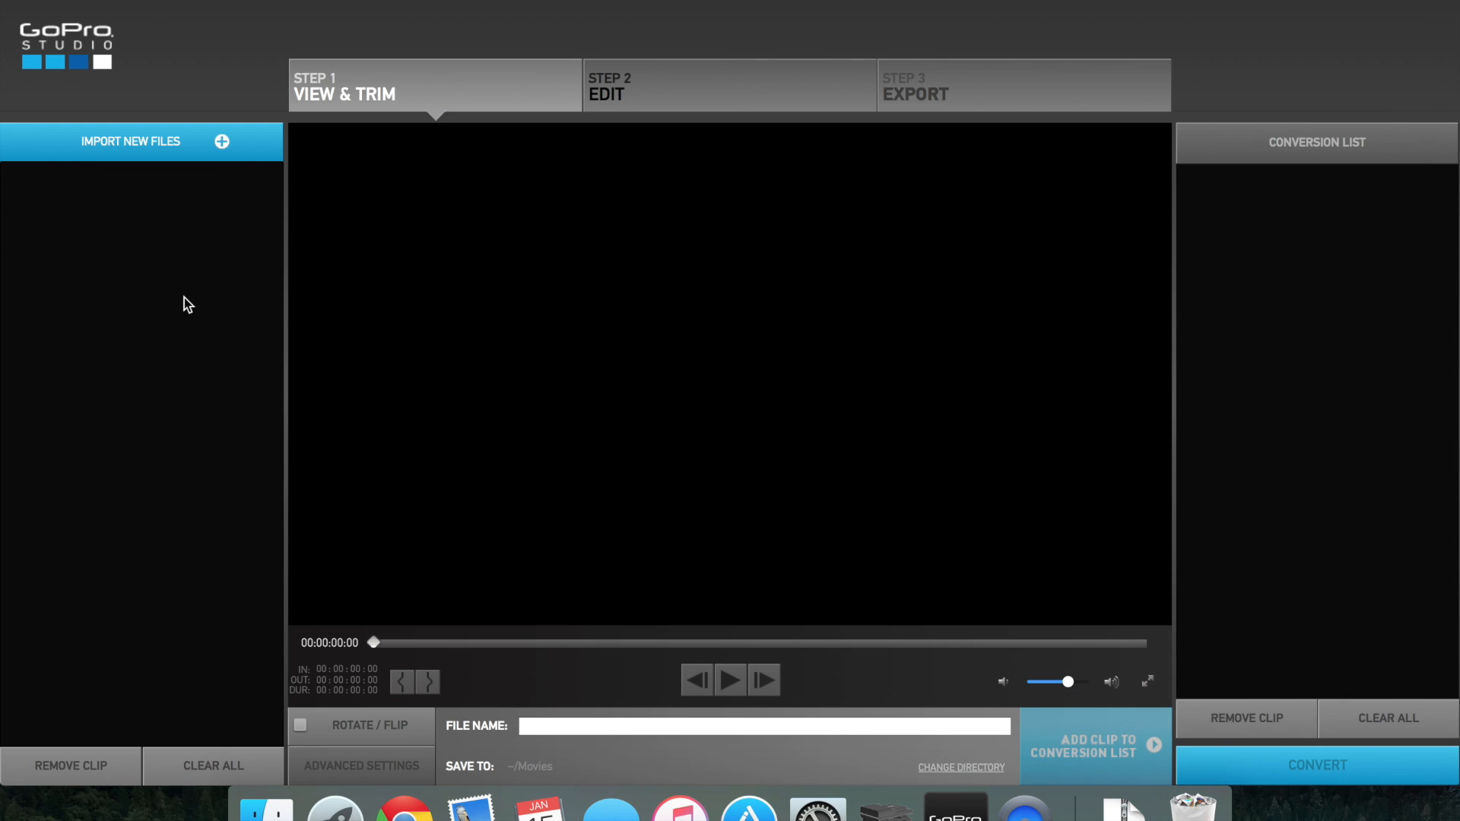
click(187, 141)
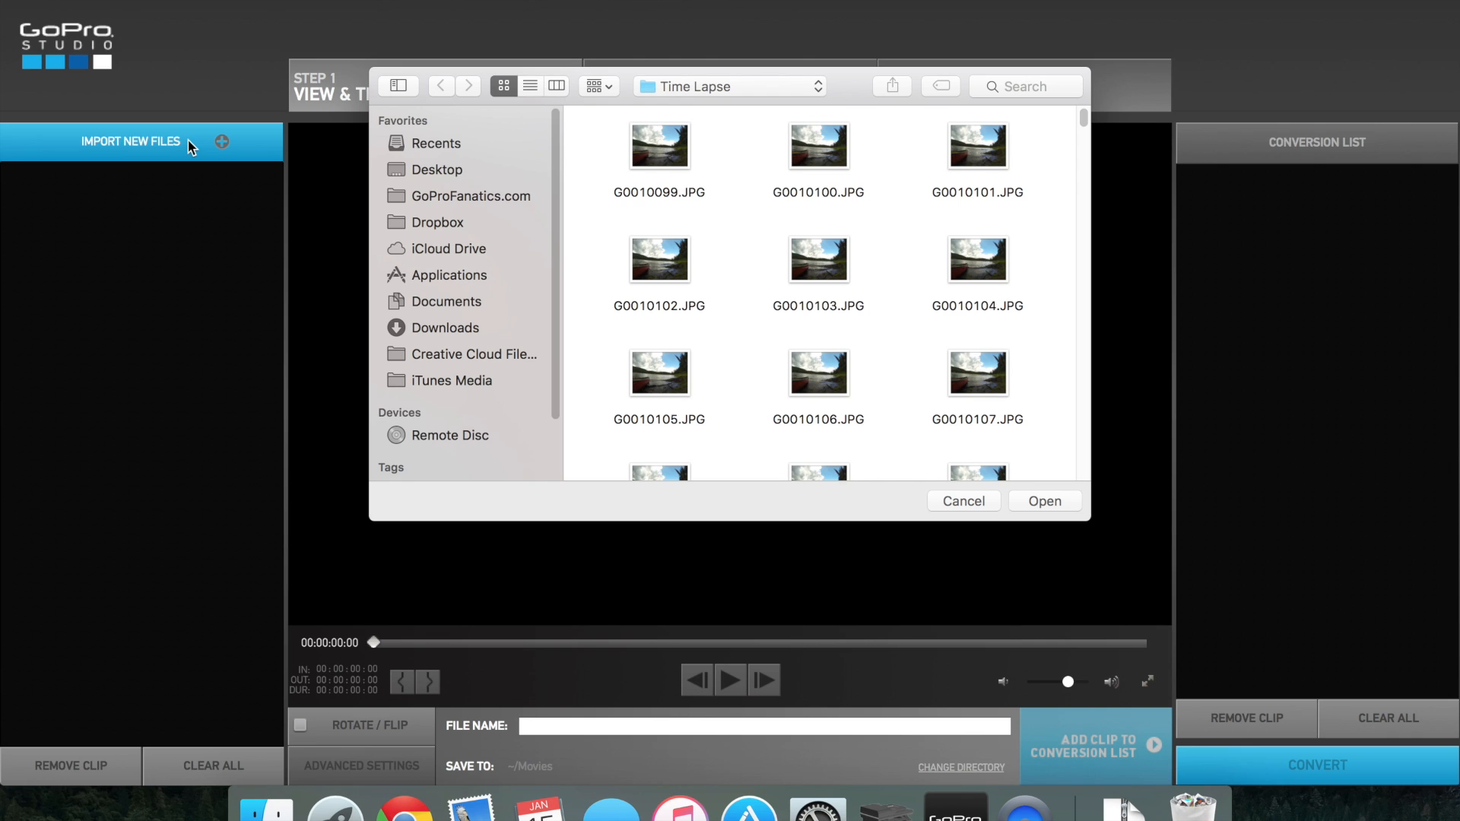
click(416, 173)
double_click(776, 149)
click(679, 146)
click(826, 145)
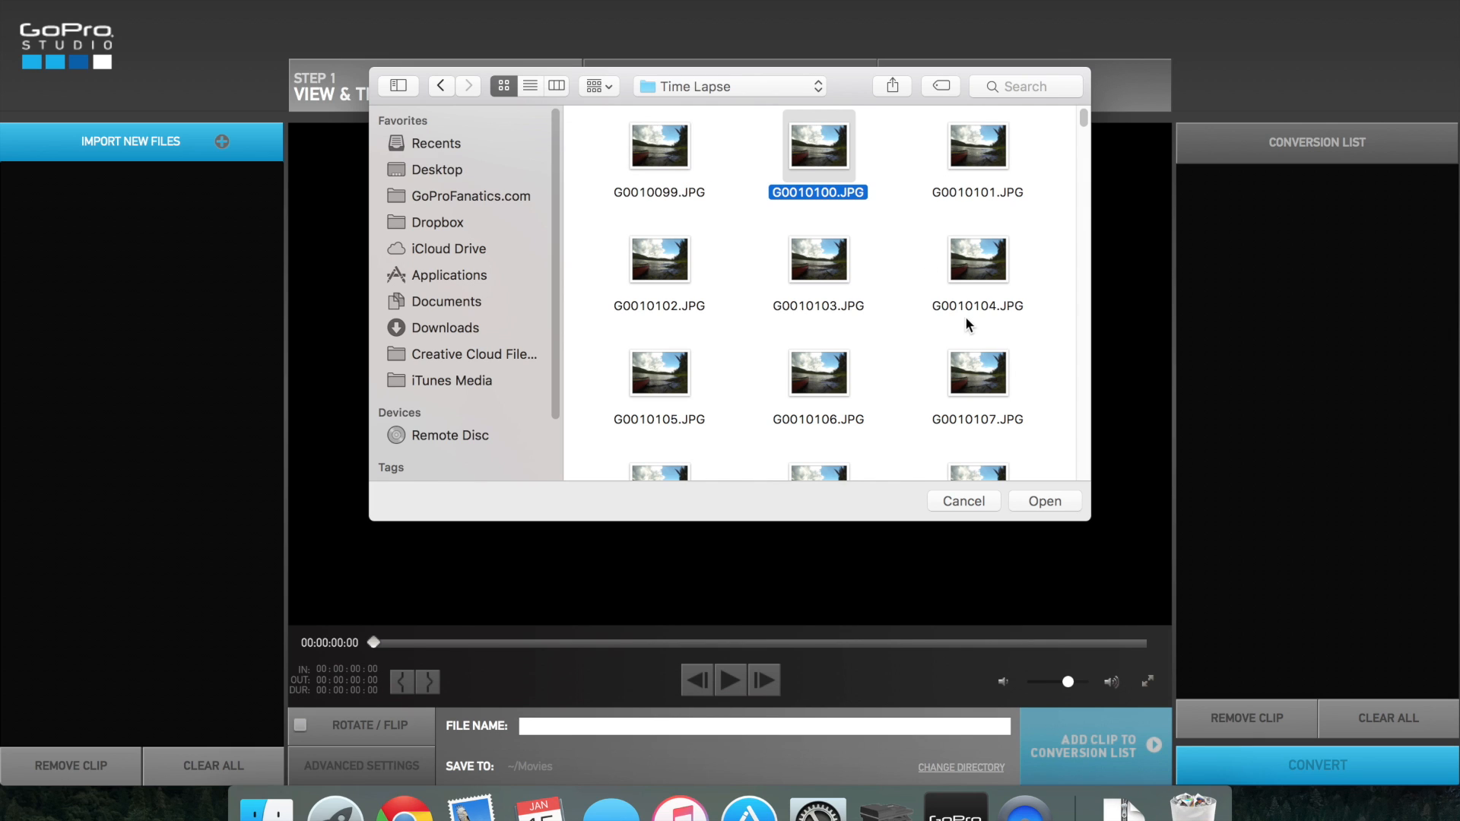
key(super+a)
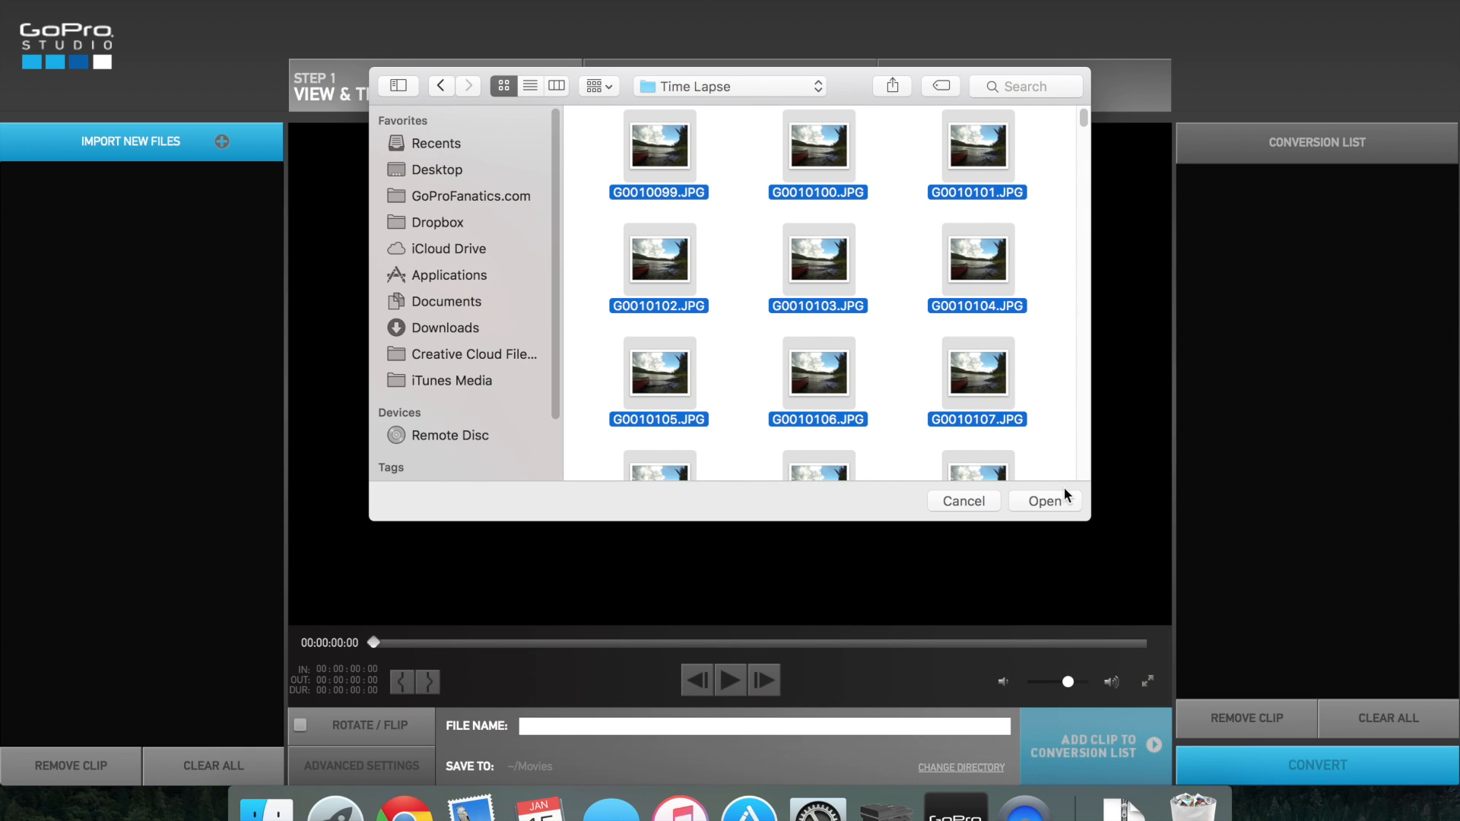
key(Return)
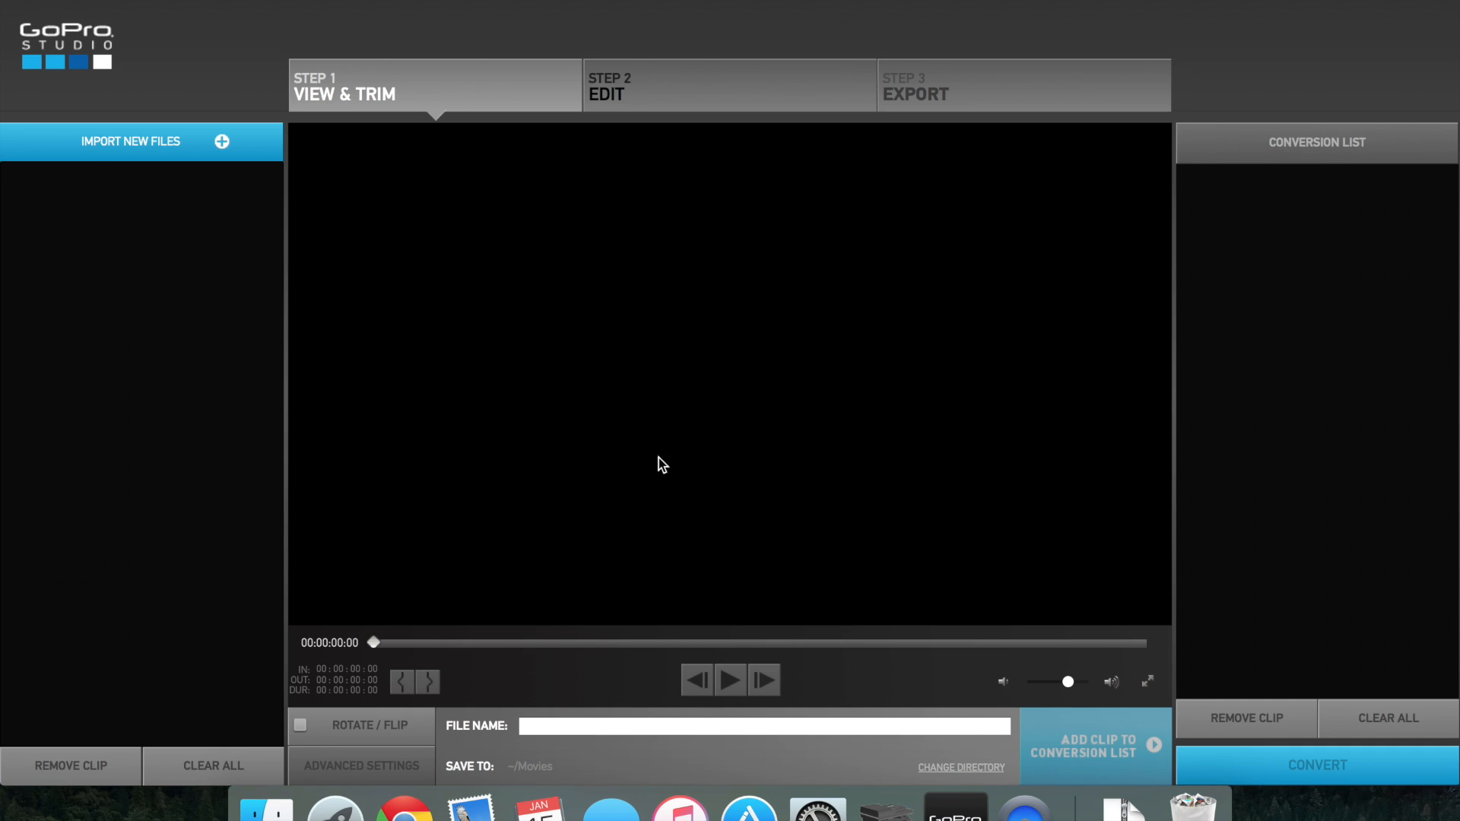
Select the imported G0010099.JPG sequence and preview its first seconds of playback.
click(47, 204)
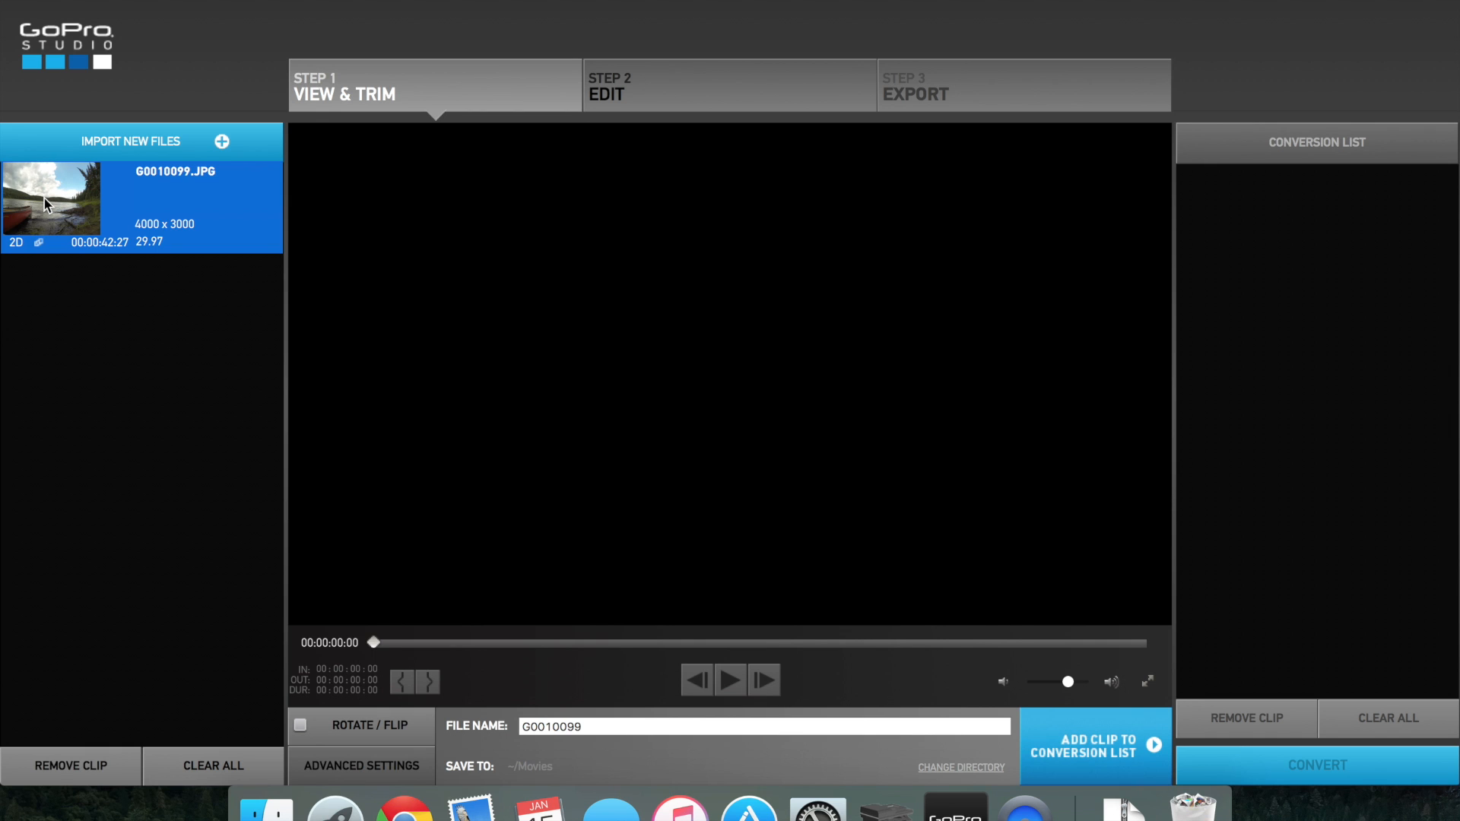
click(733, 682)
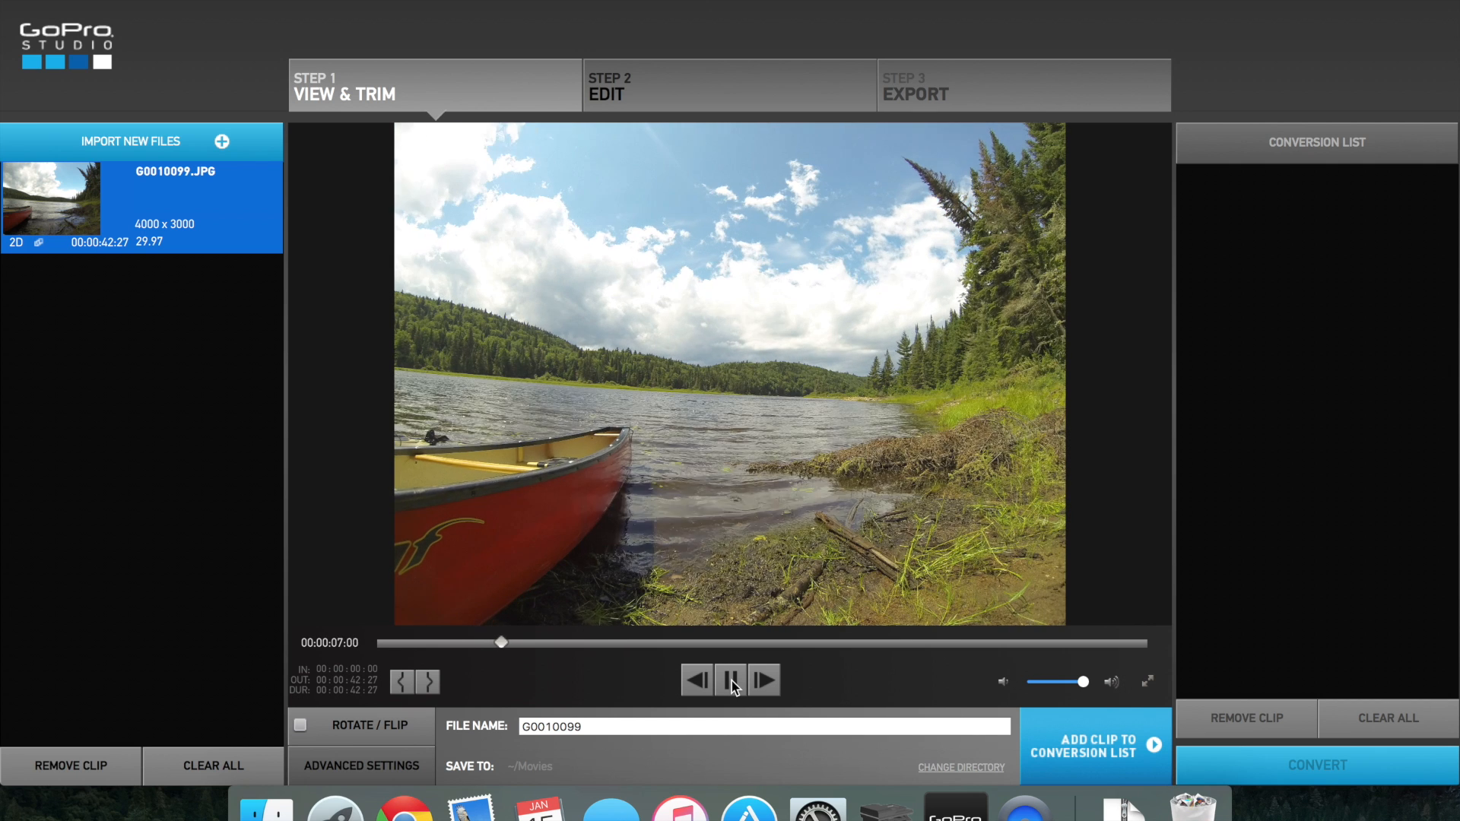
click(733, 683)
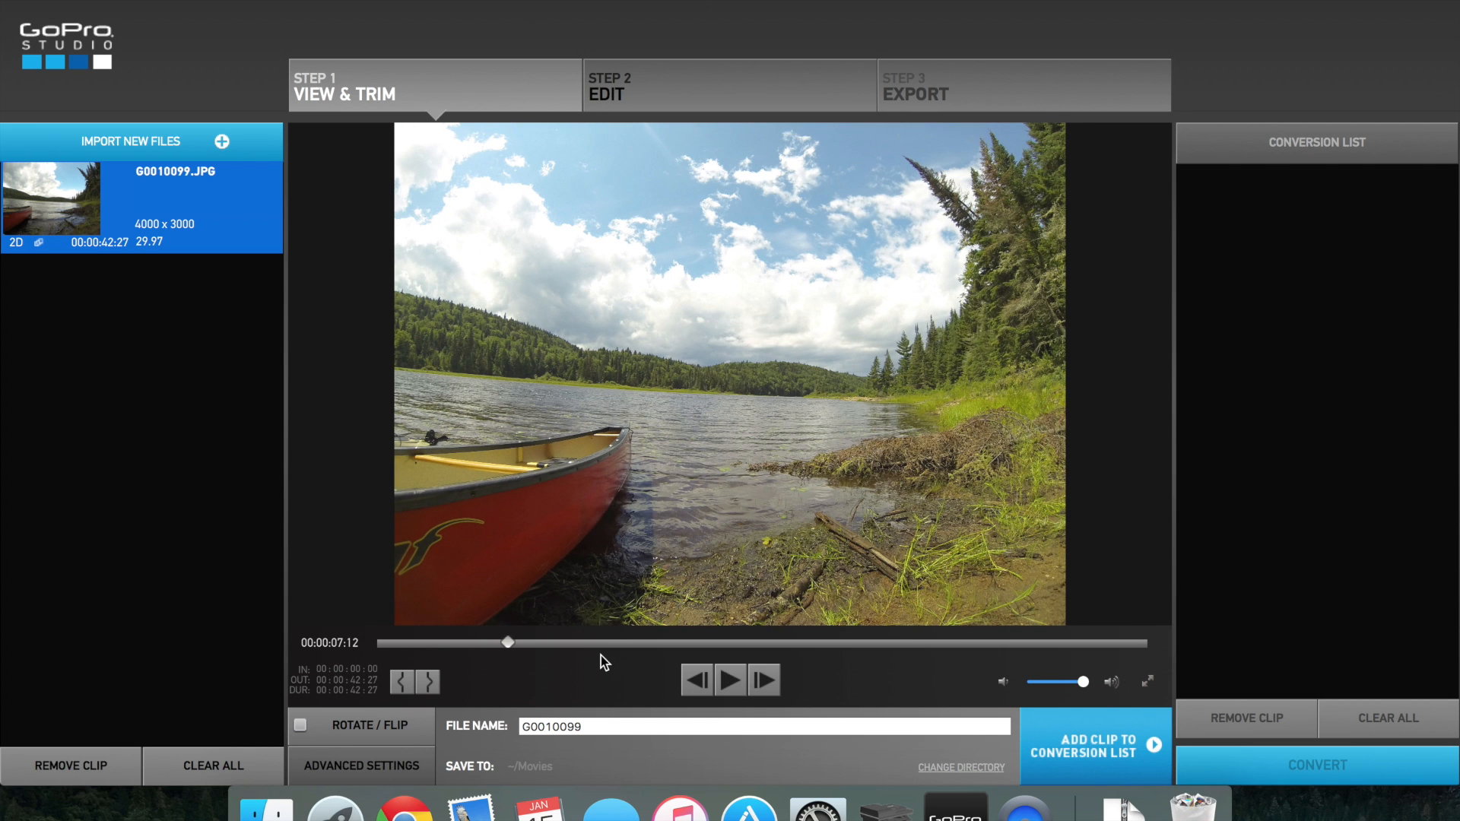
Configure the clip's advanced settings to 1080p image size with a 2x speedup and motion blur.
click(375, 761)
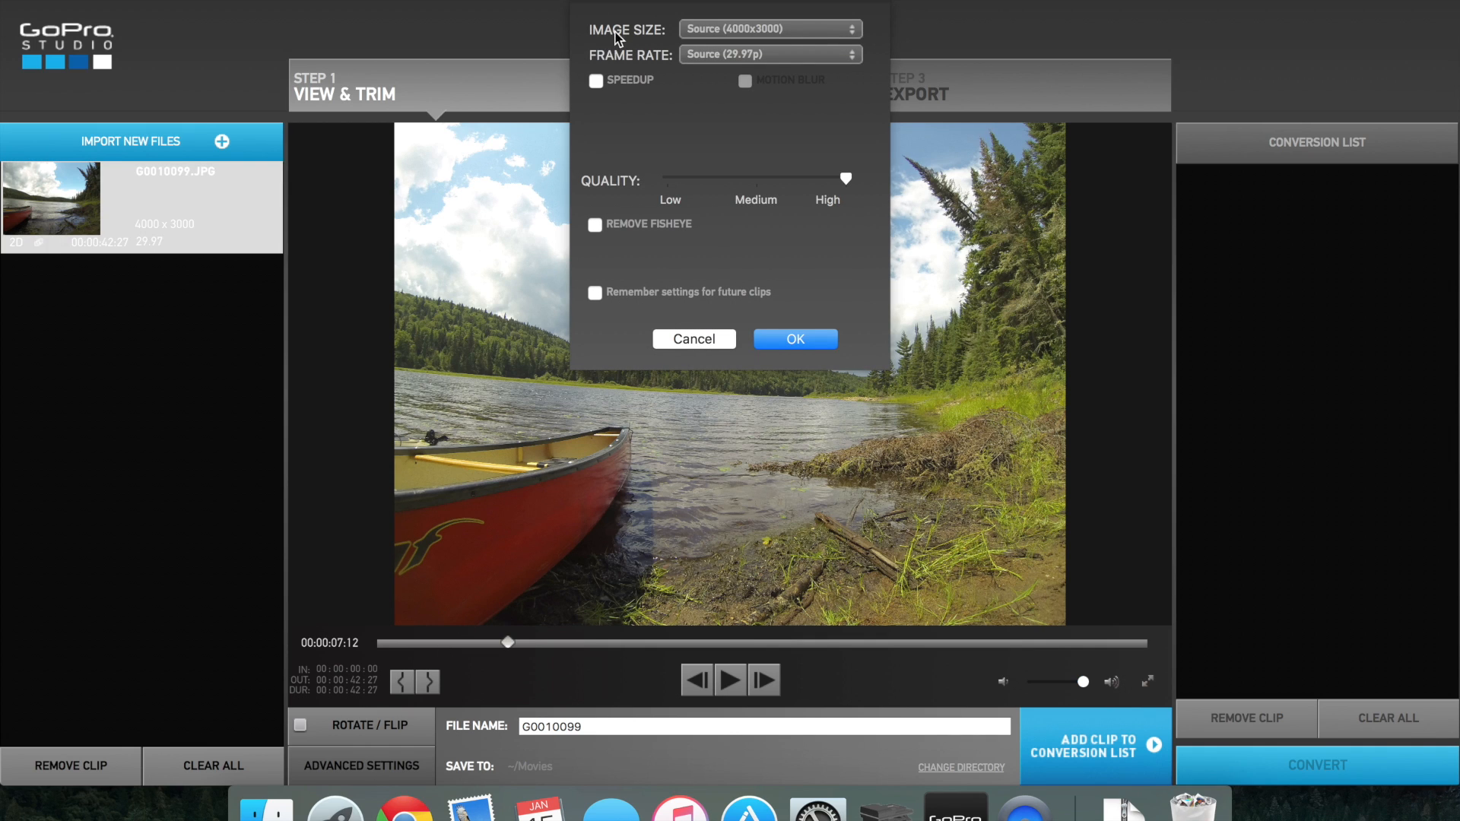
click(796, 28)
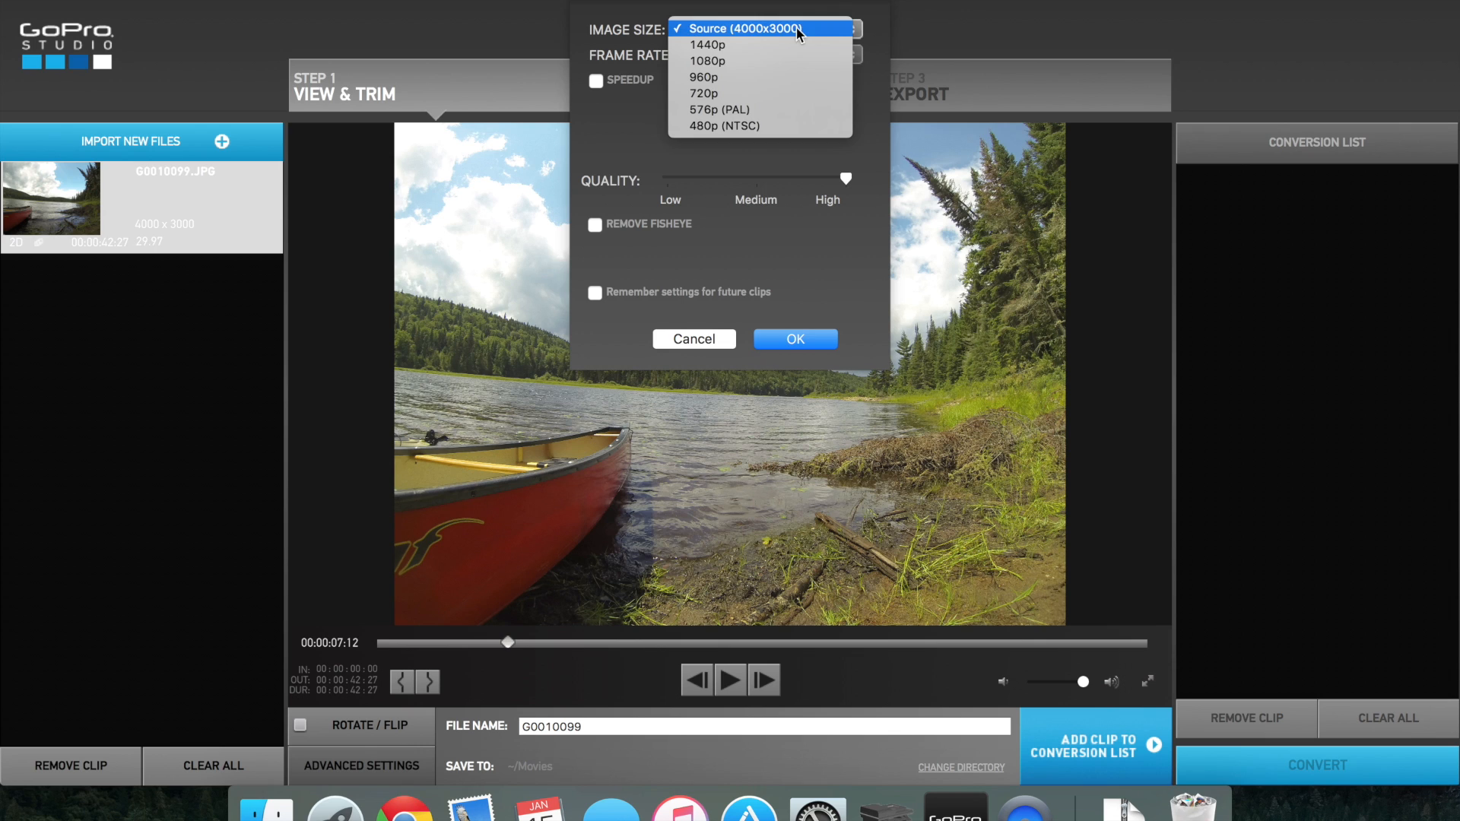
click(748, 59)
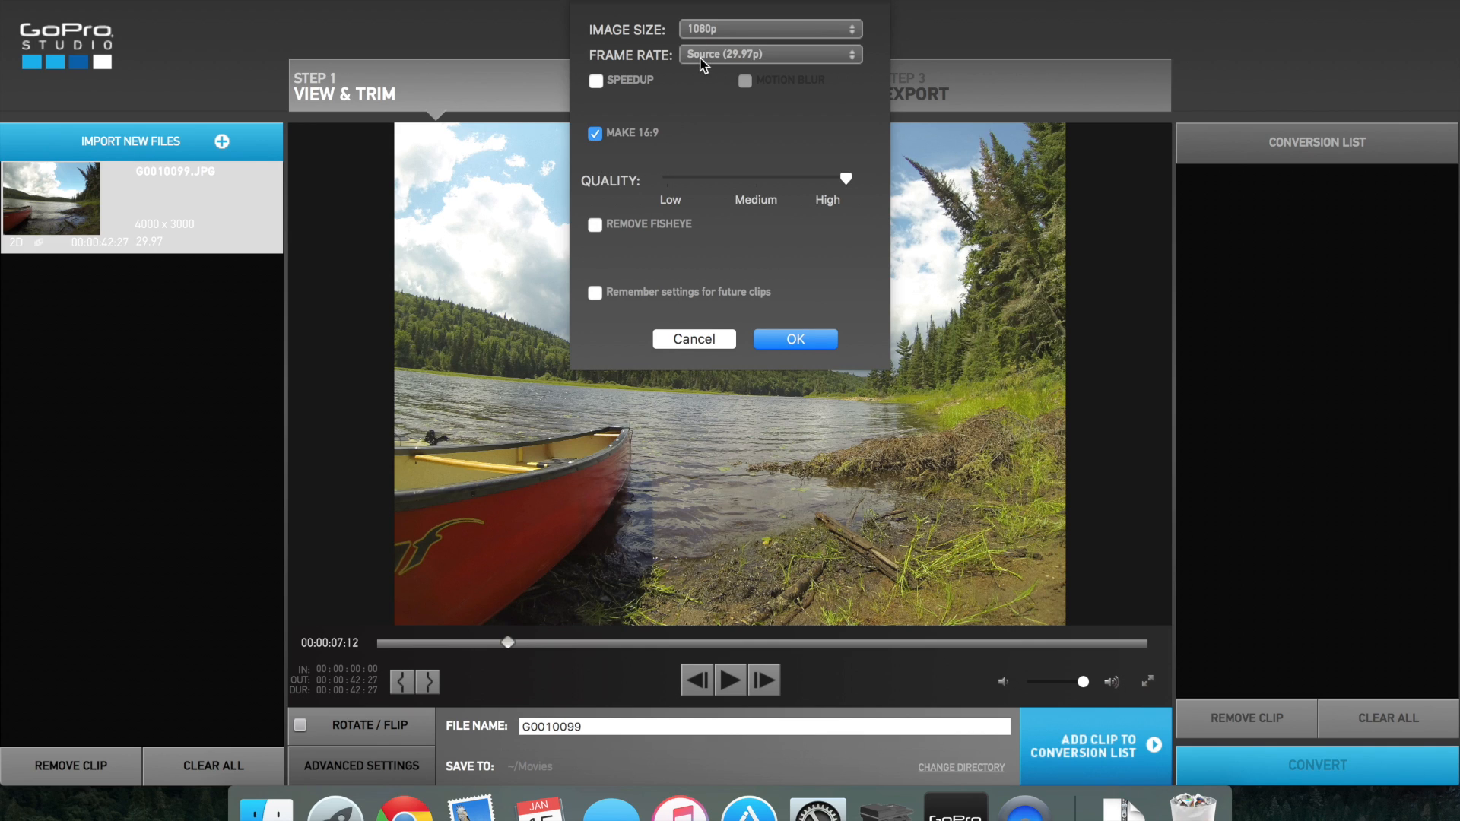
click(596, 82)
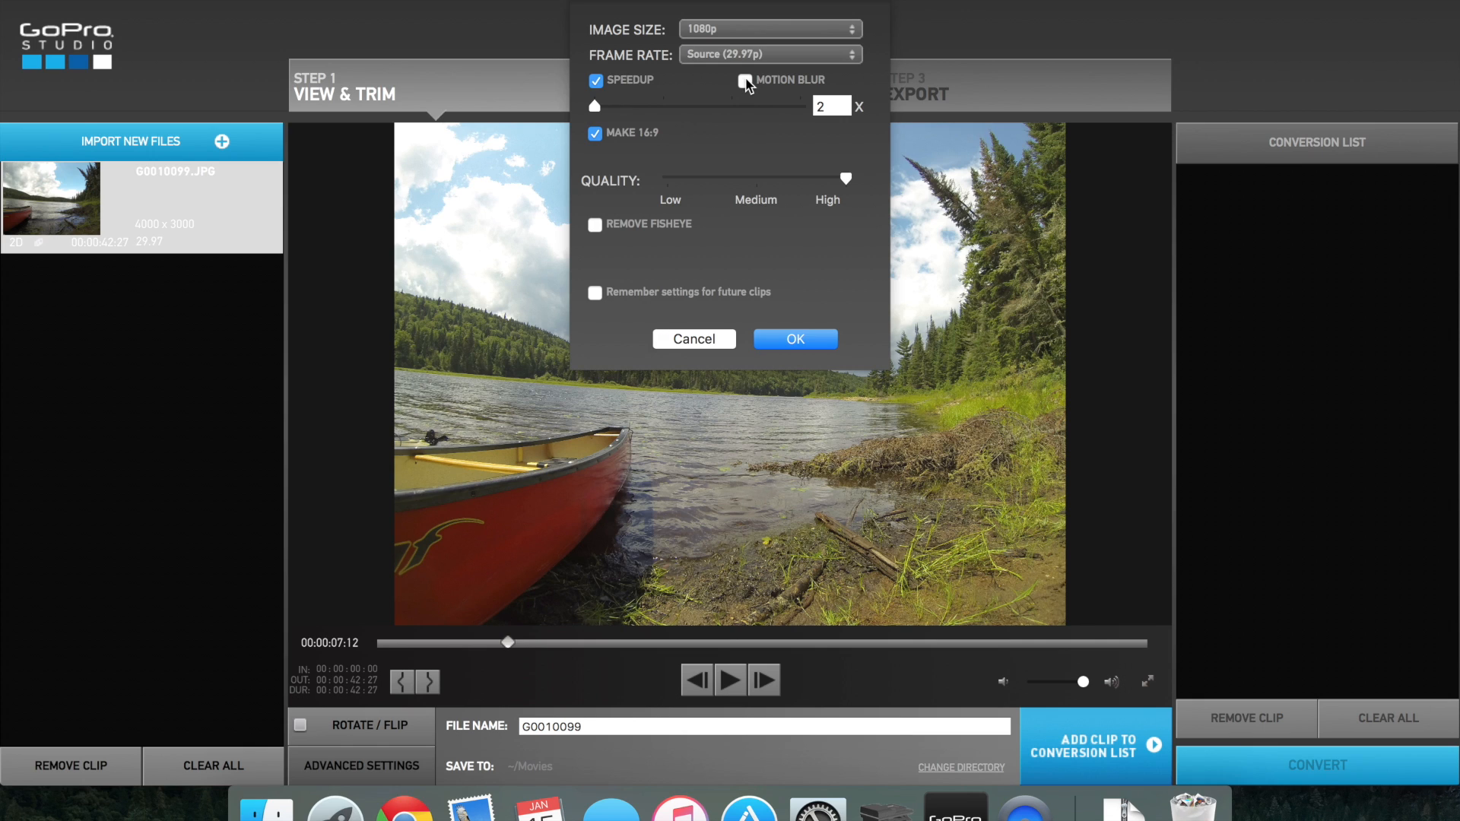
click(745, 81)
click(793, 340)
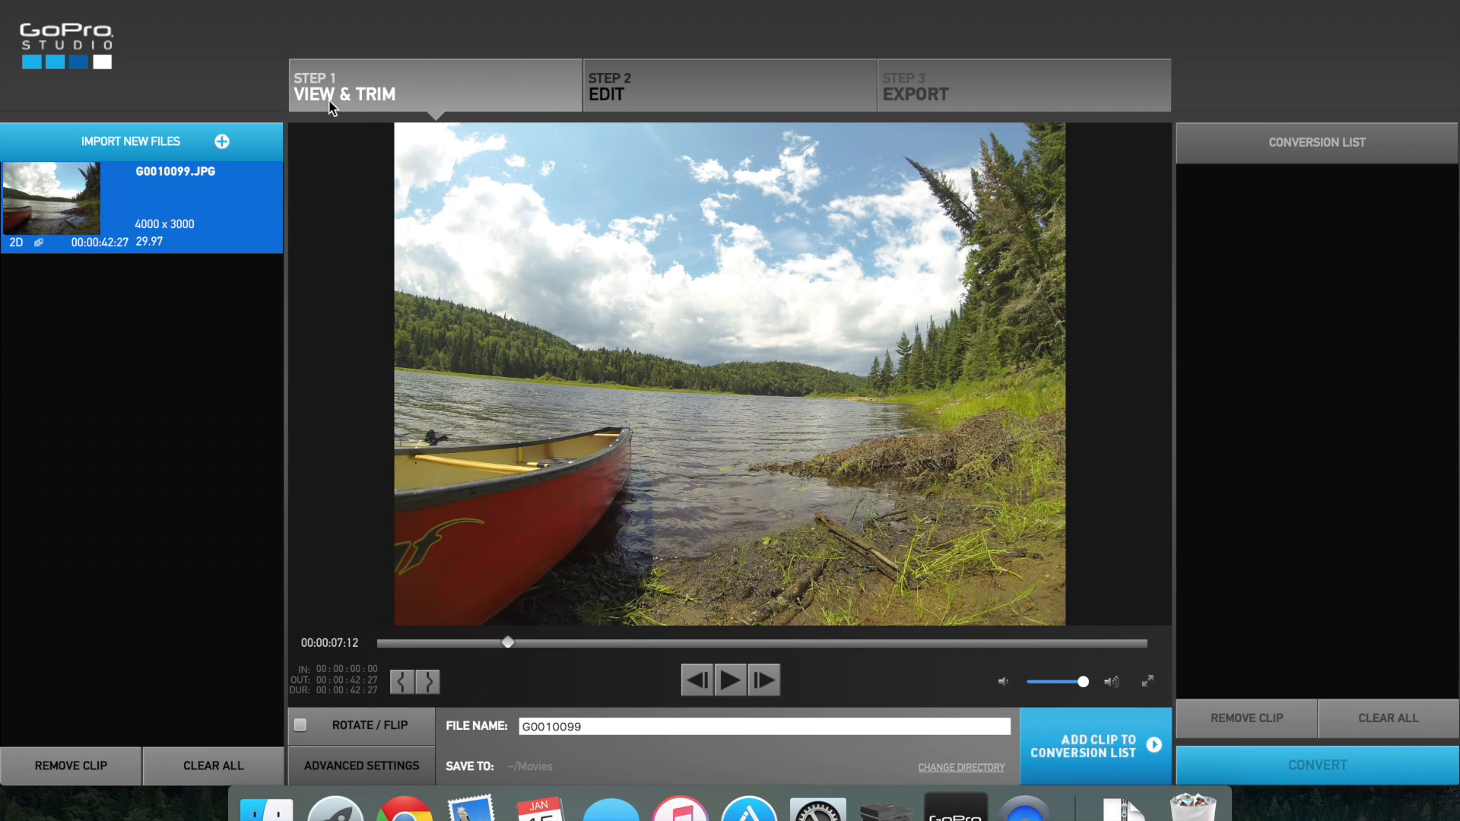
Trim the clip with the in point at 00:00:03:01 and the out point at 00:00:35:17.
drag(508, 645, 433, 655)
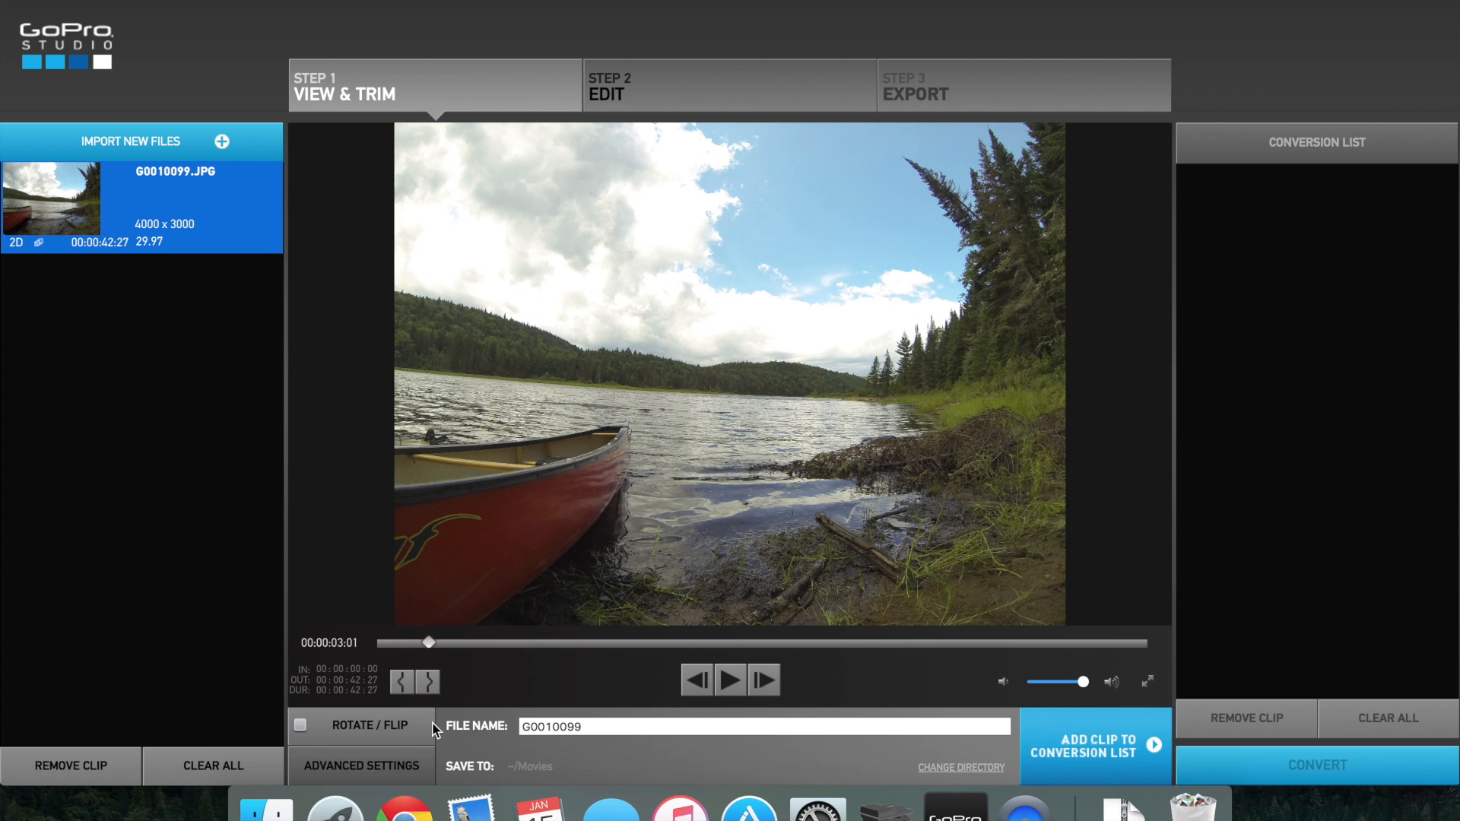
click(401, 683)
drag(431, 645, 1018, 641)
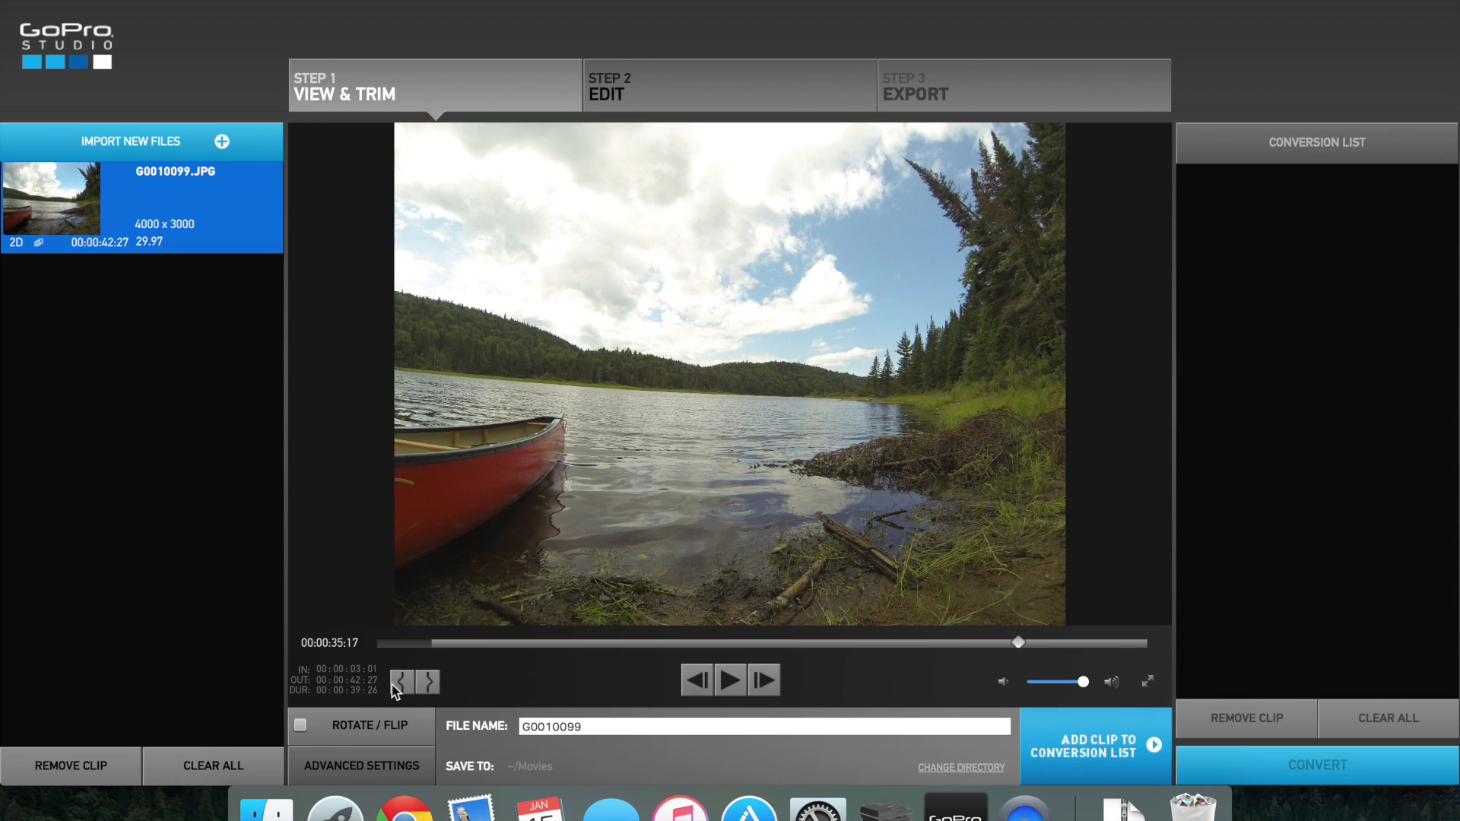
click(429, 682)
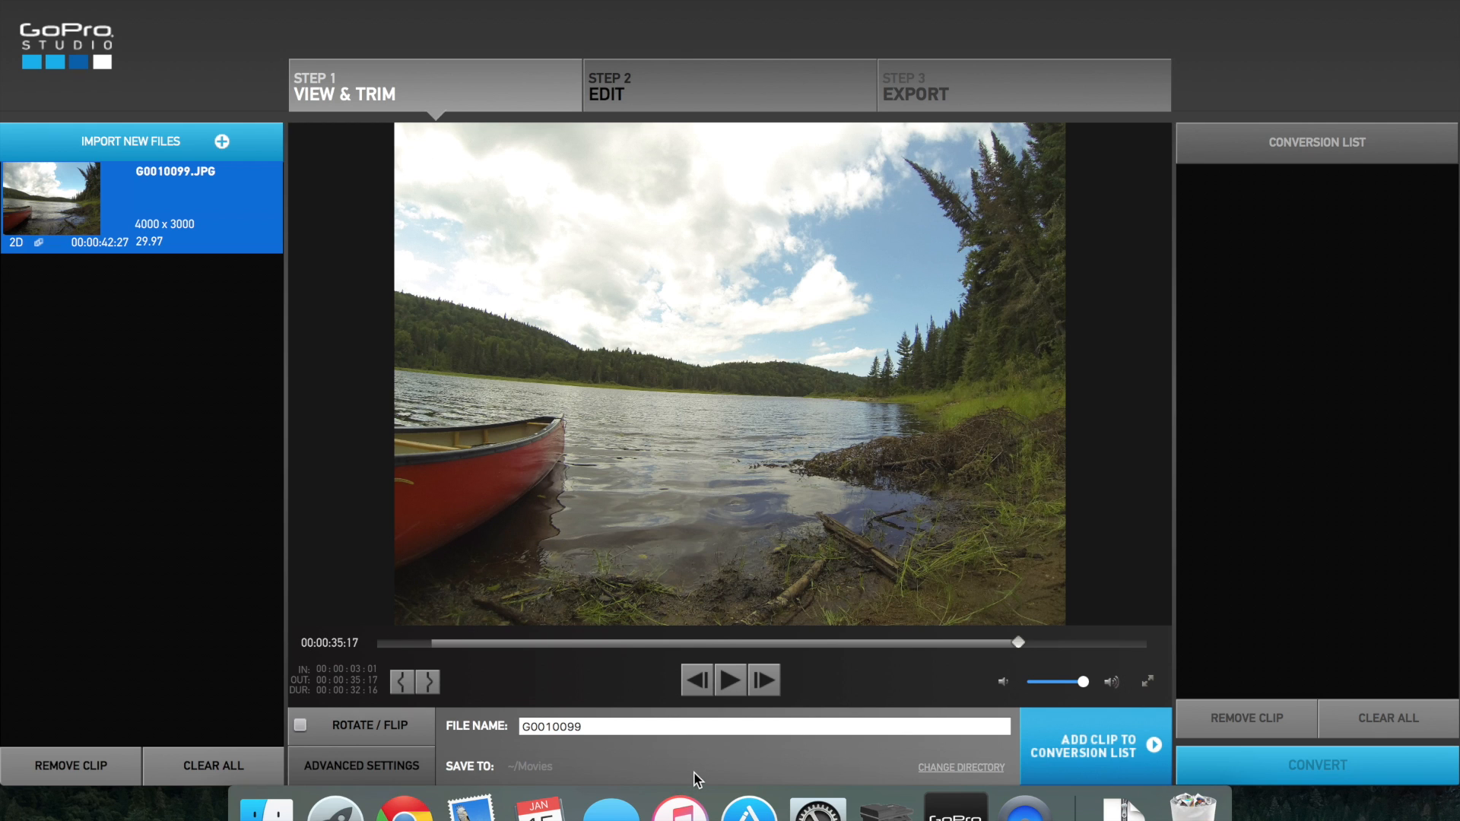
Convert the trimmed clip through the conversion list and proceed to the editing stage.
click(1098, 743)
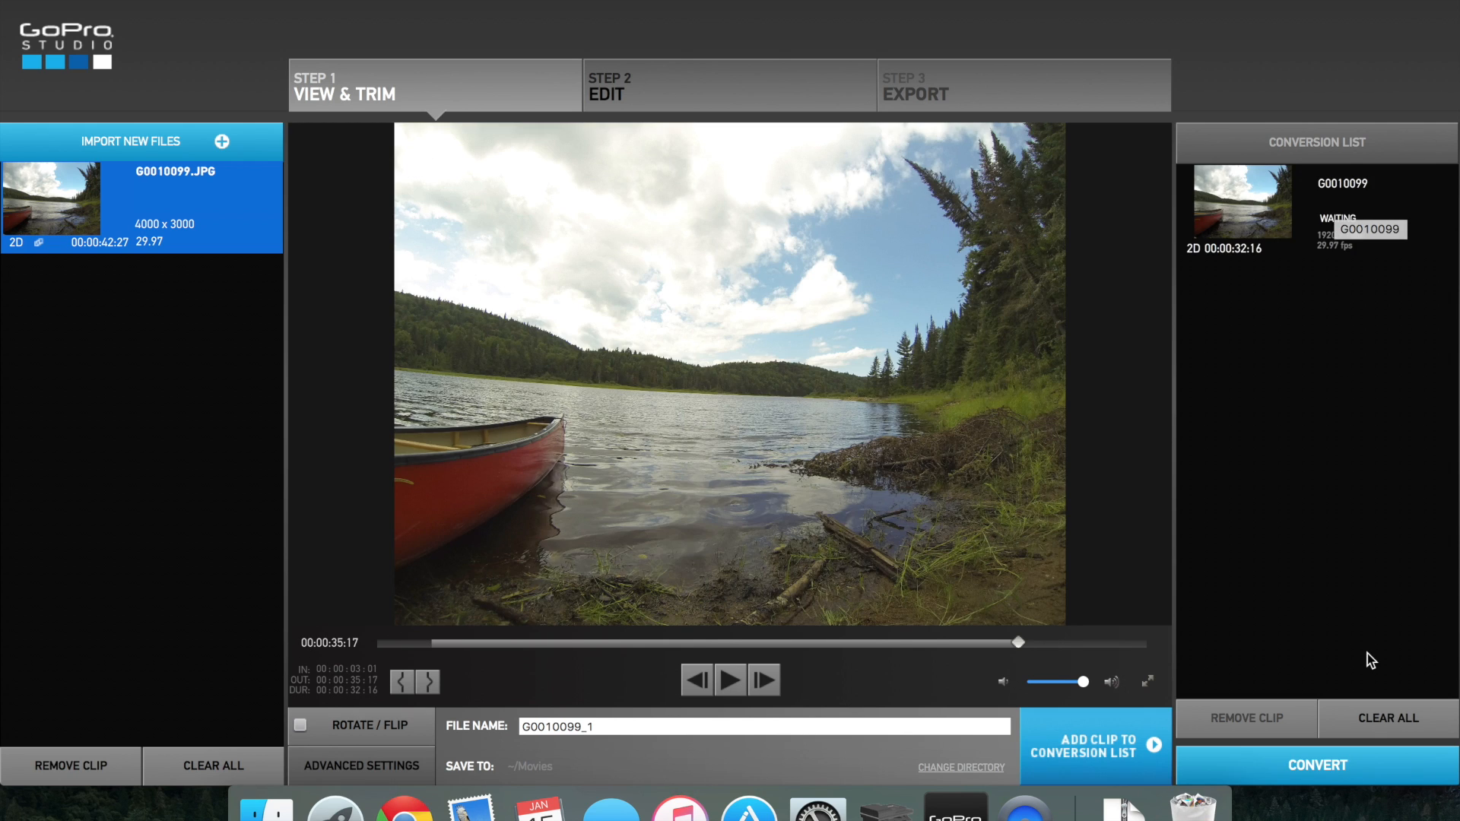
click(1343, 769)
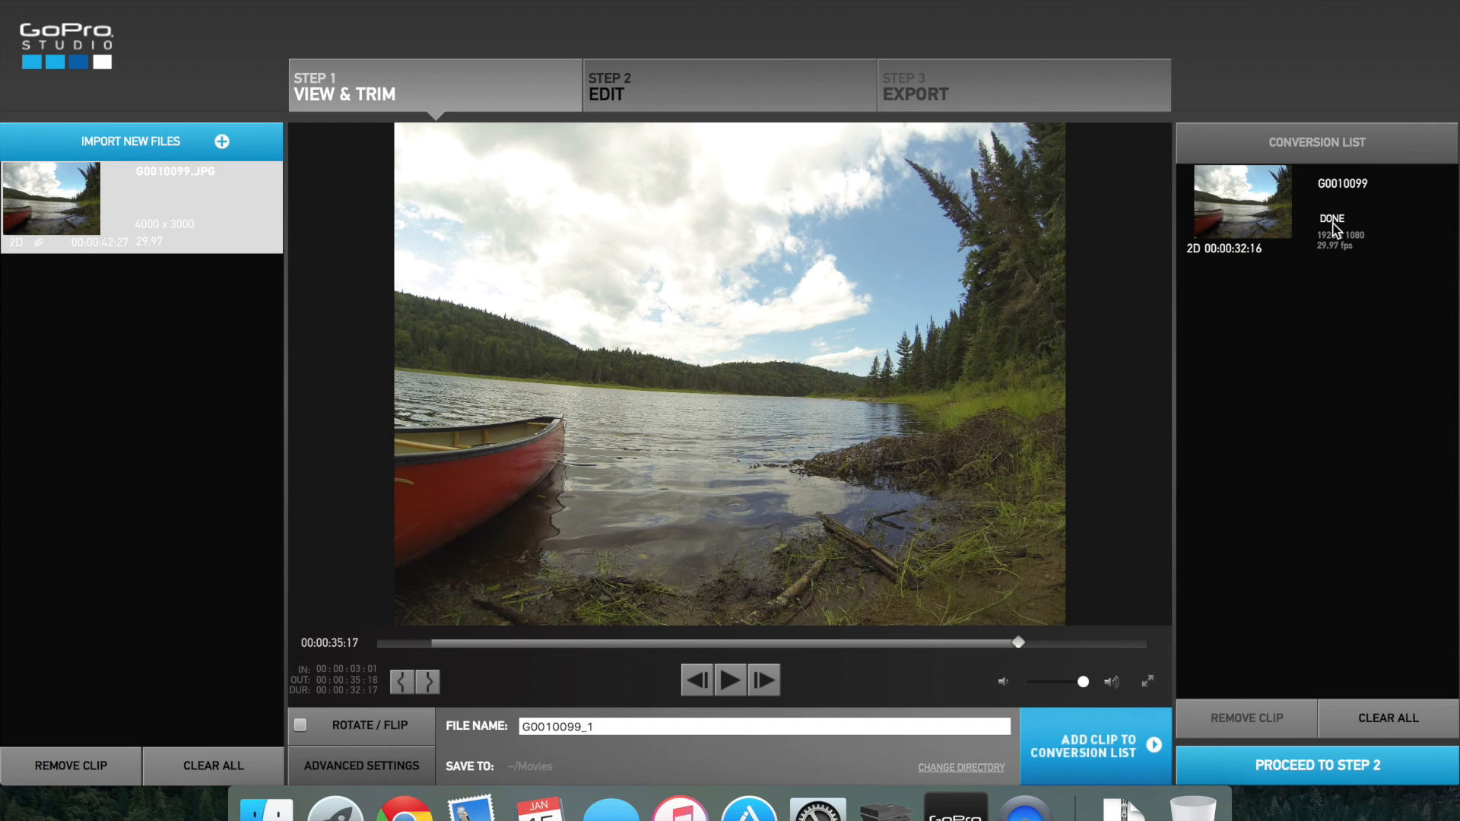
click(1322, 770)
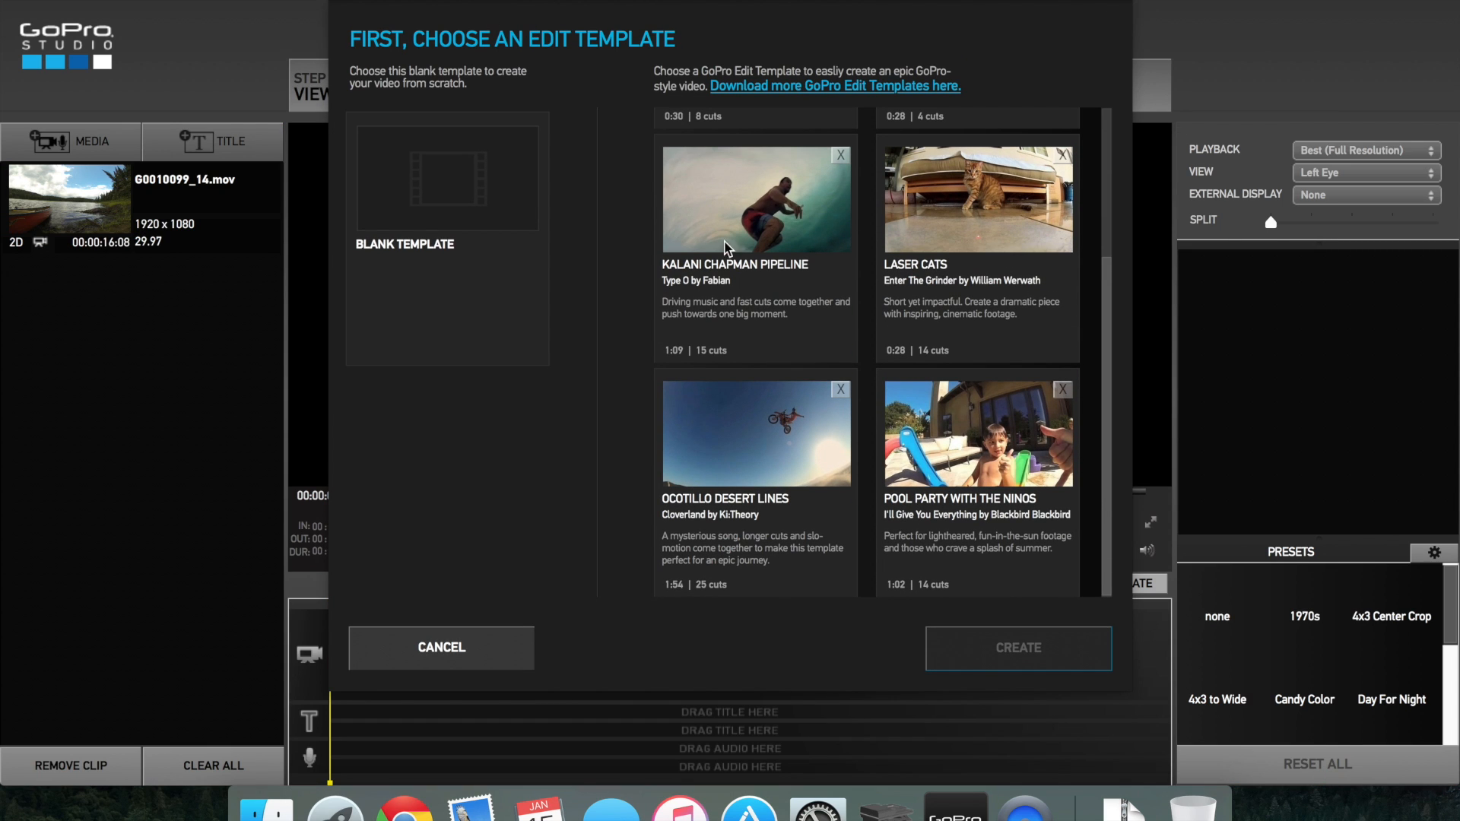
Dismiss the edit template selection and place G0010099_14.mov at the start of the timeline's video track.
click(441, 650)
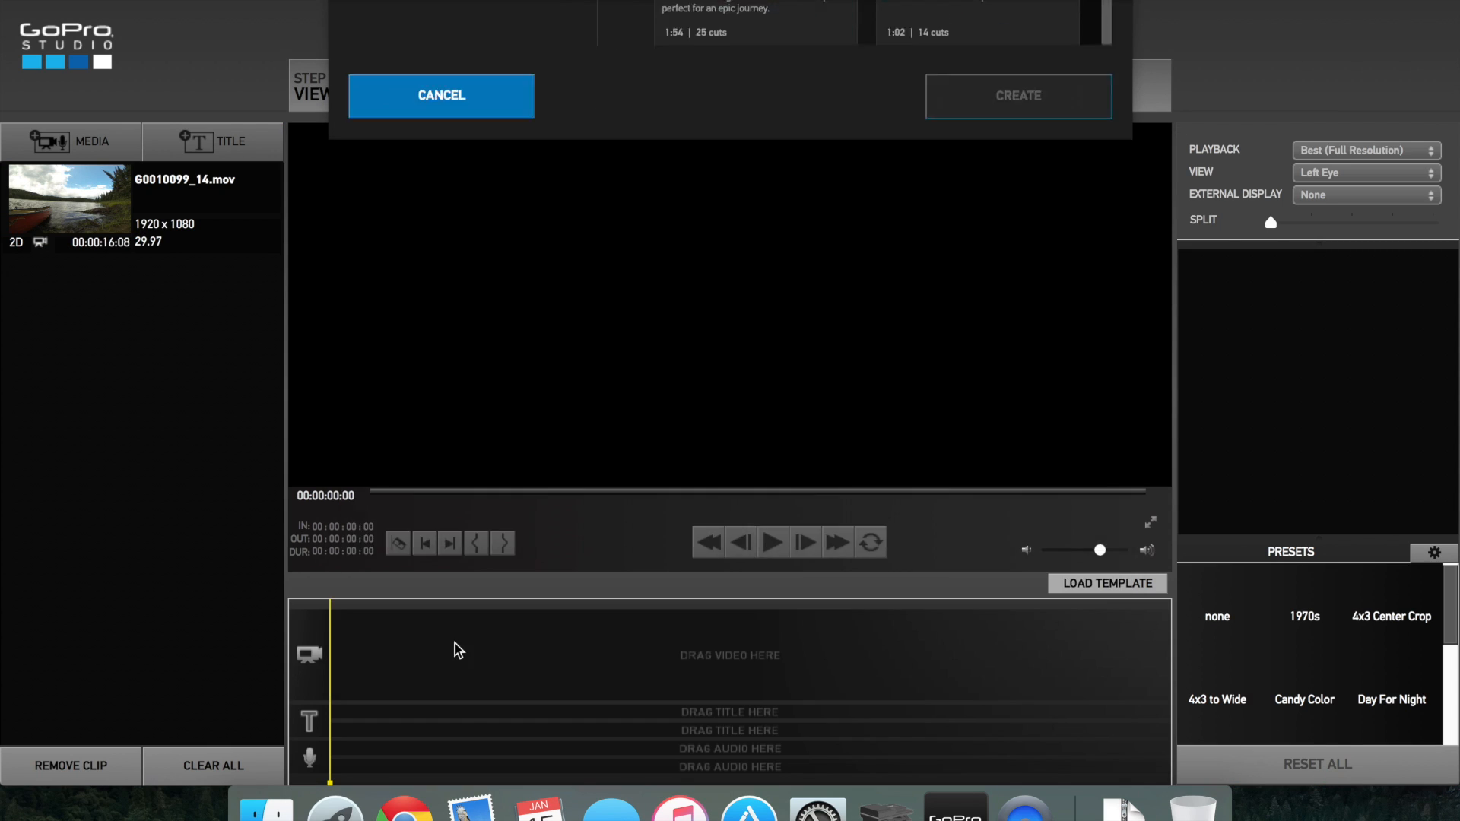
click(62, 207)
drag(57, 200, 449, 673)
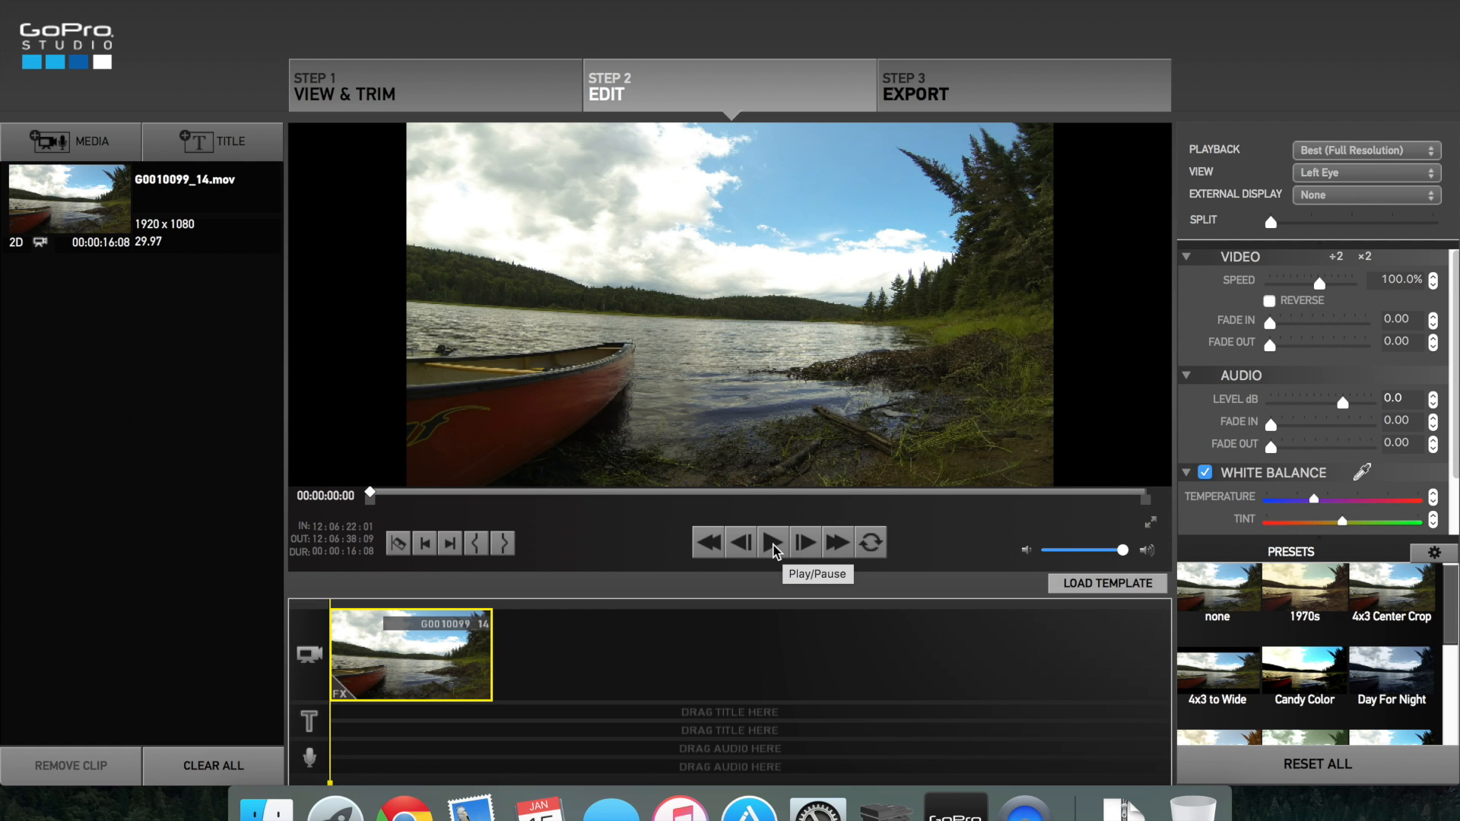
Raise the timeline clip's playback speed to 194.1% and preview the playback.
click(774, 545)
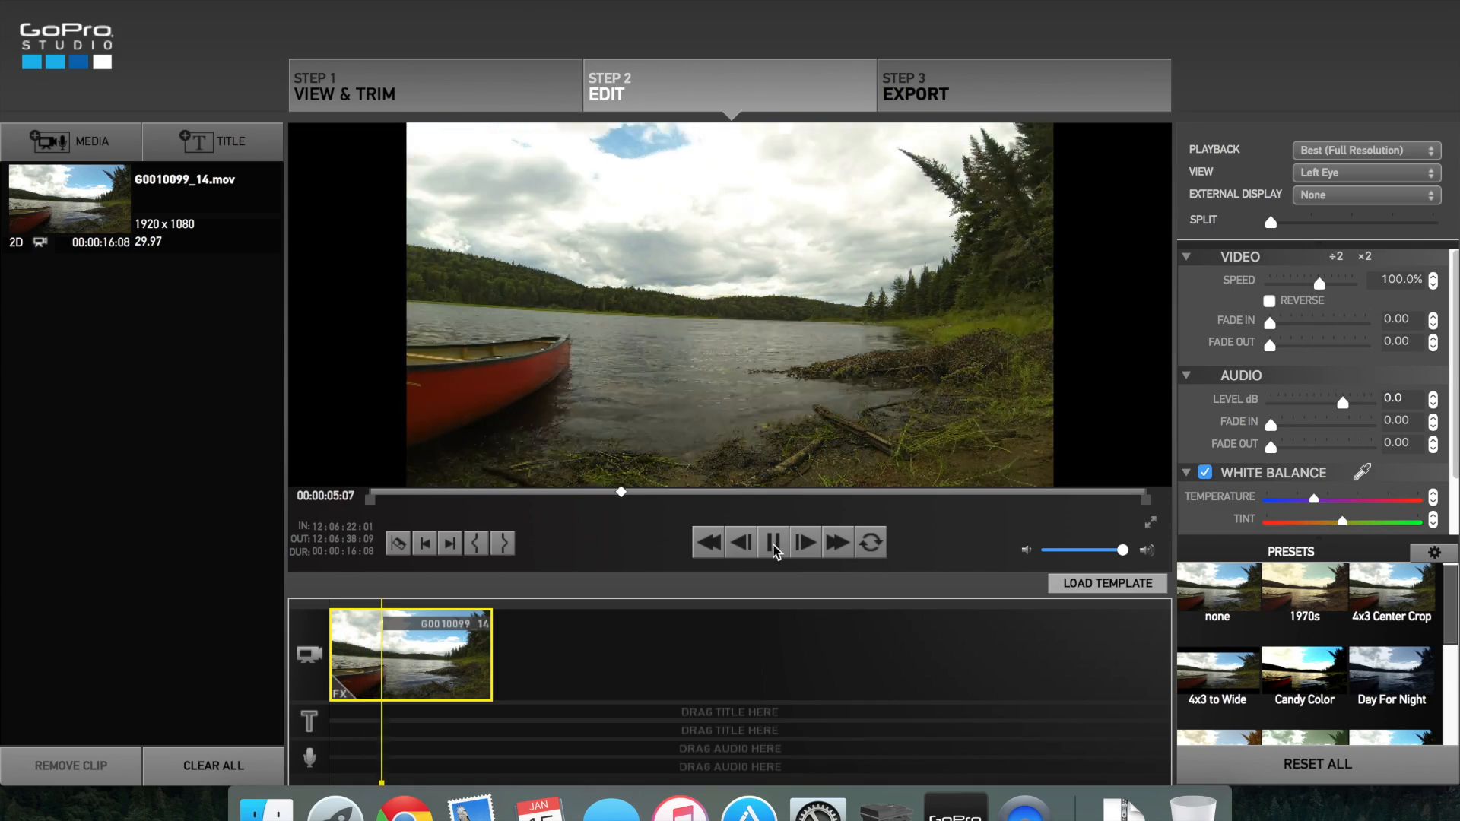
click(775, 546)
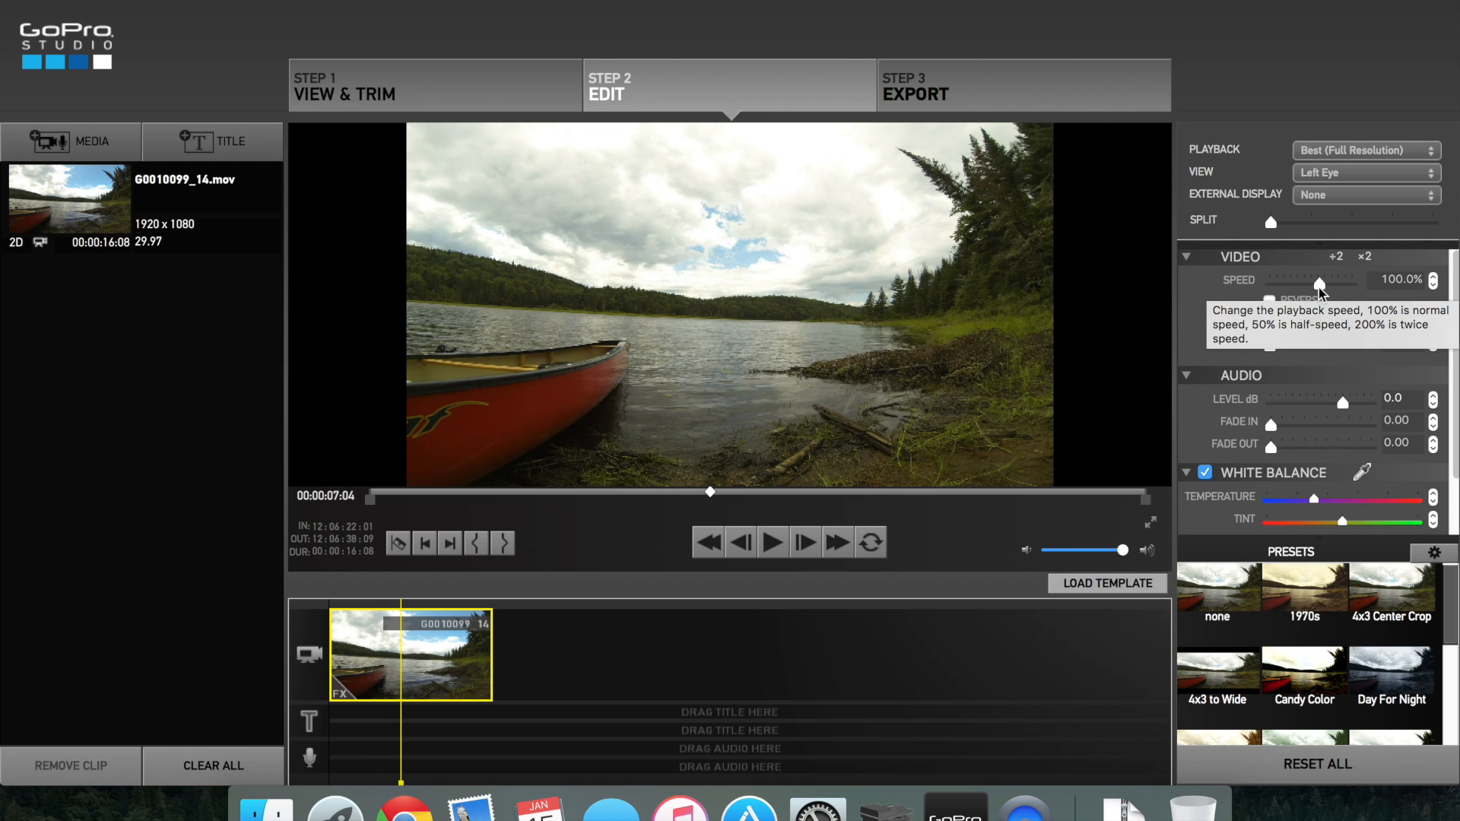
drag(1319, 285, 1322, 284)
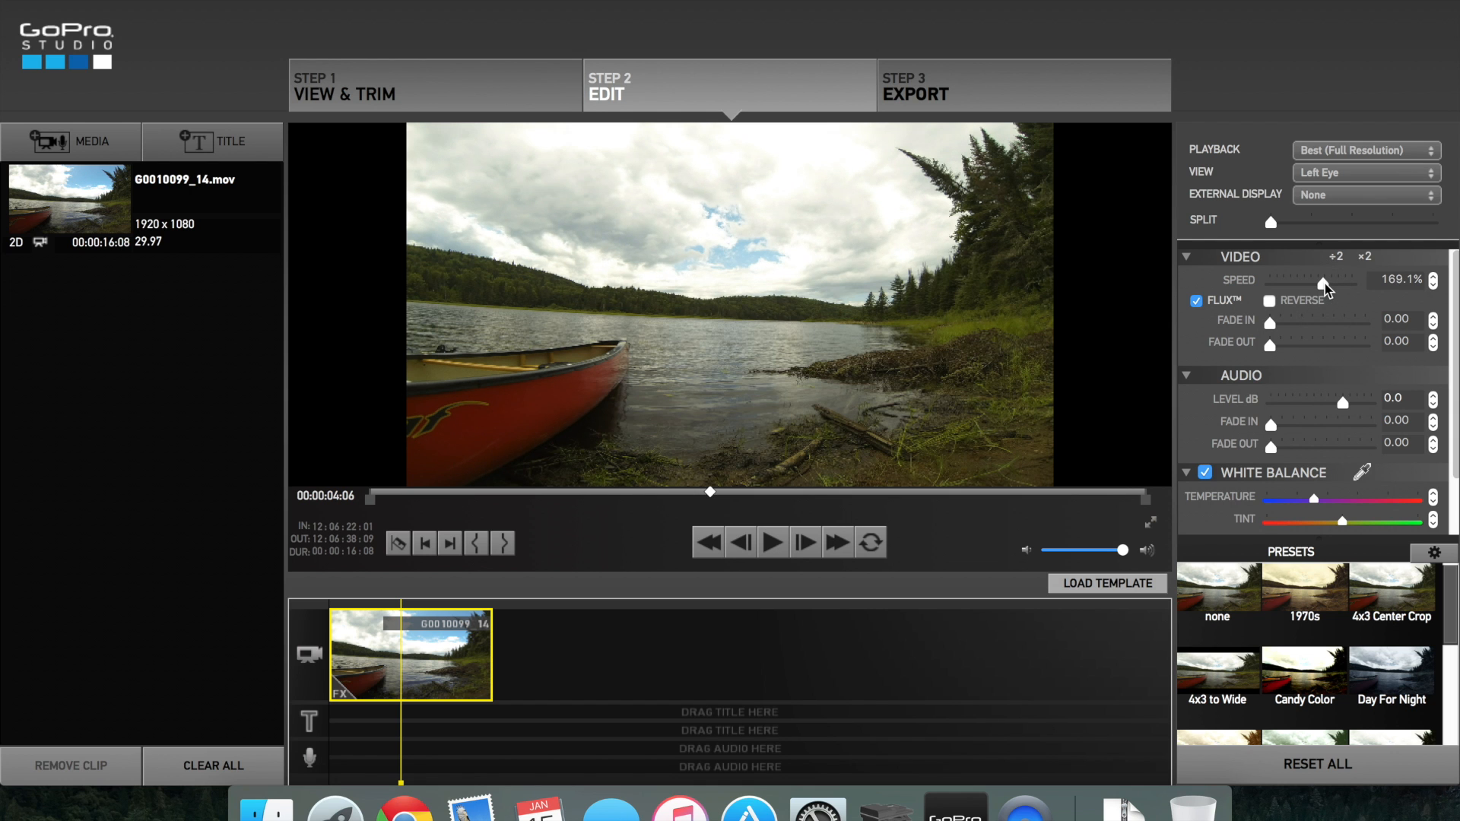
click(787, 549)
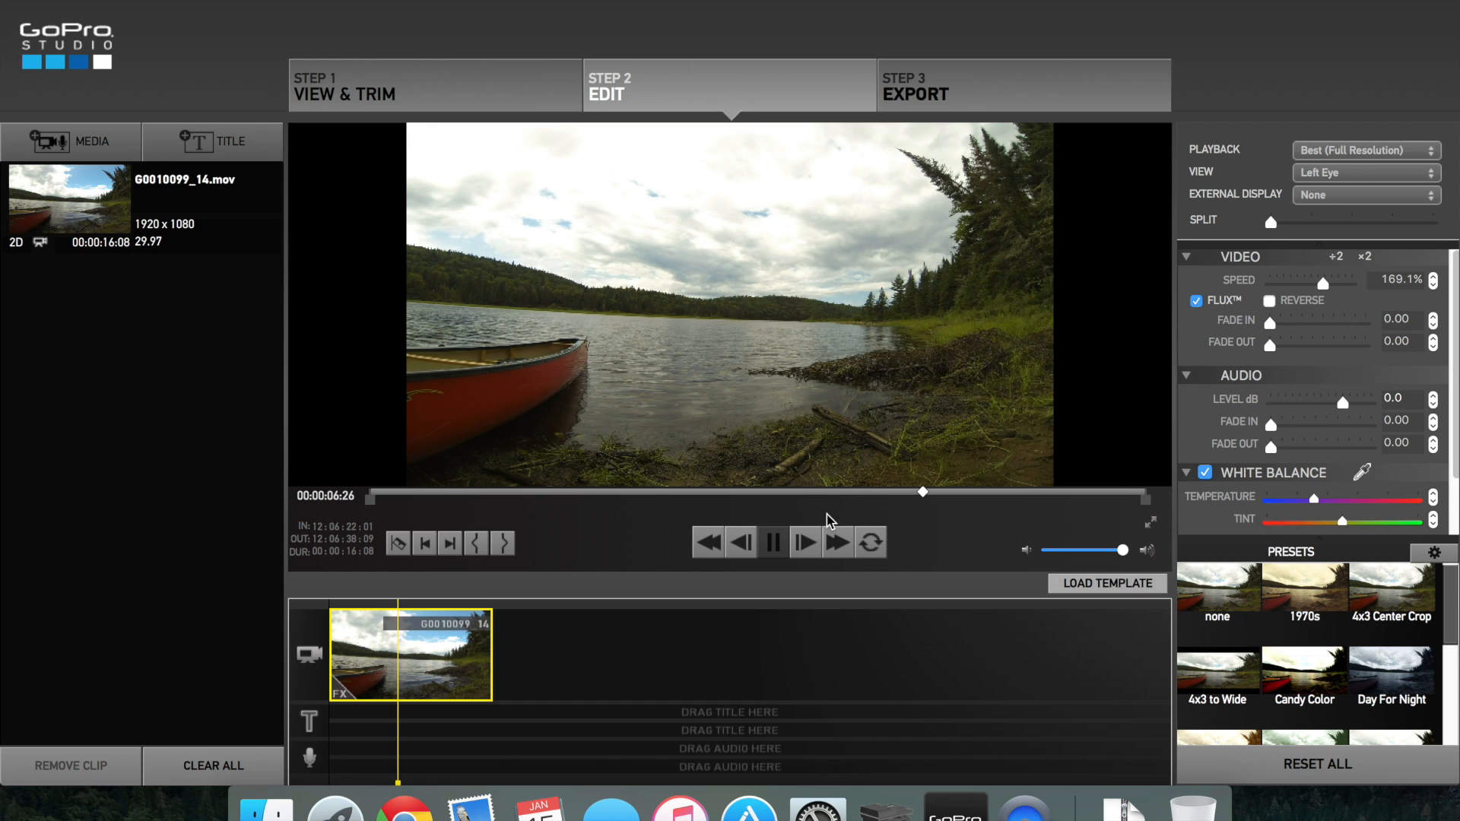
click(781, 546)
click(1434, 278)
click(771, 544)
click(560, 494)
click(772, 543)
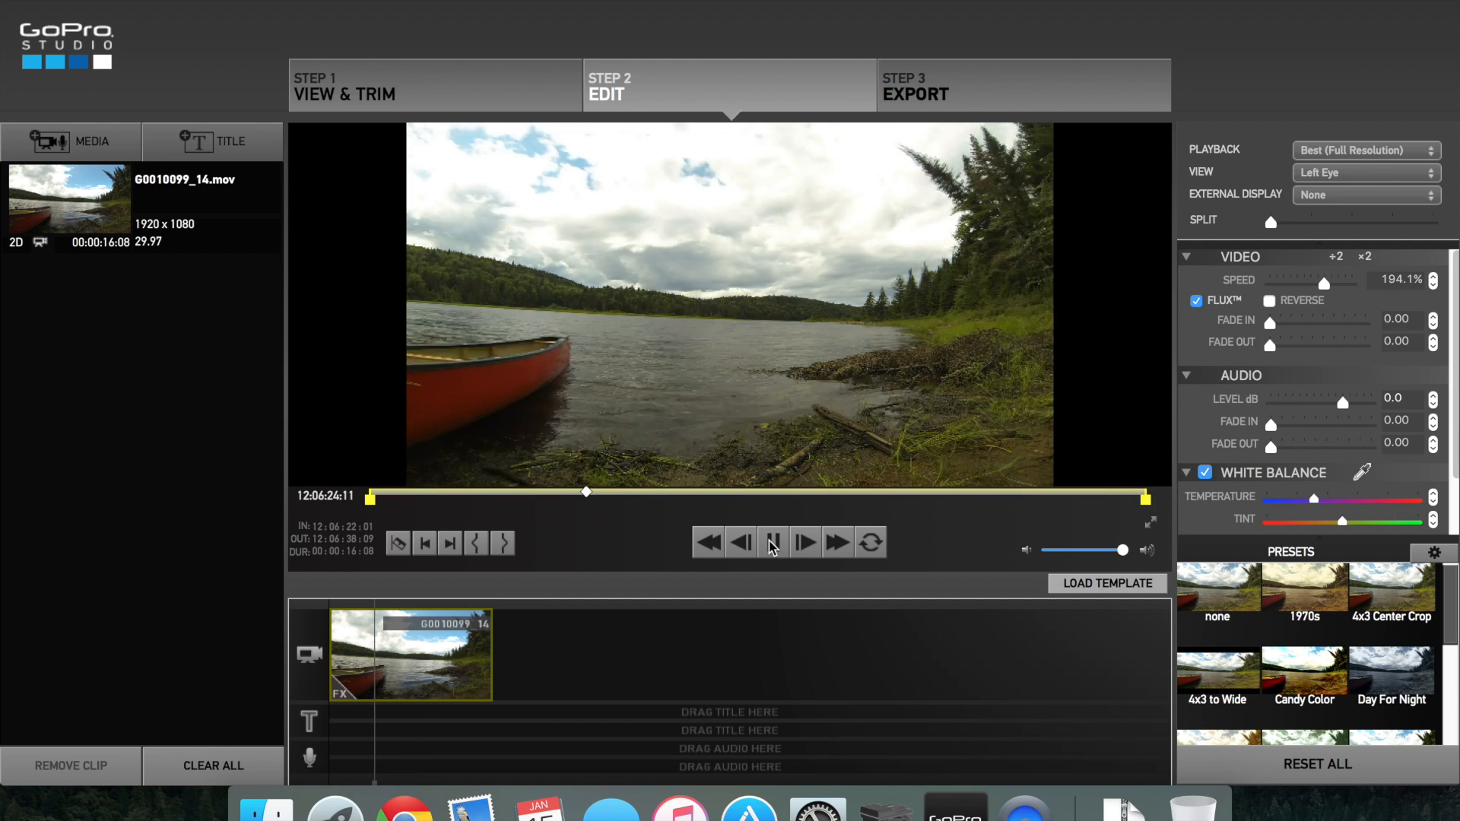
click(772, 544)
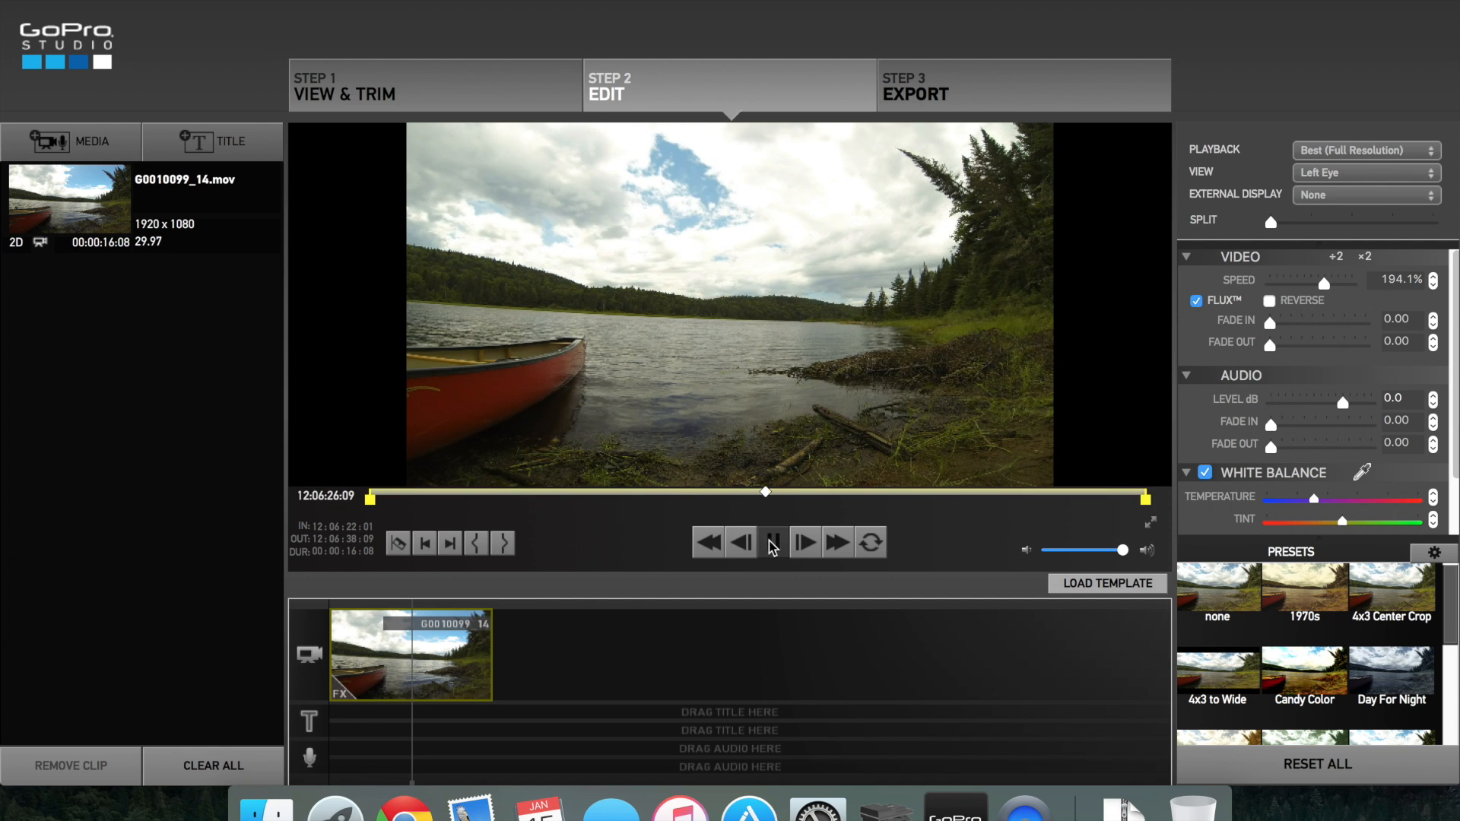
Expand the Image and Framing adjustments and zoom the clip's frame in slightly.
scroll(1293, 329, down, 3)
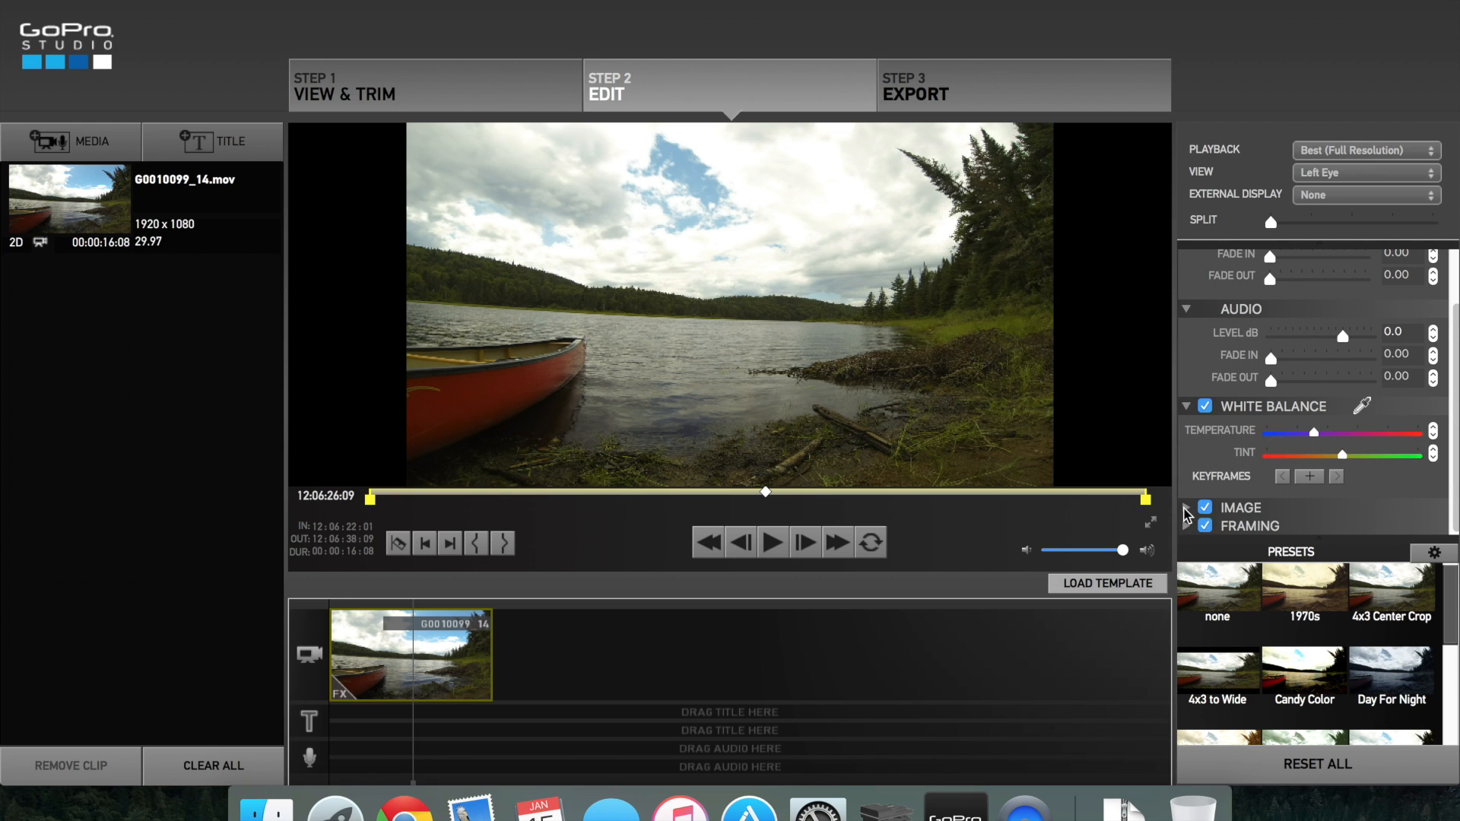
click(1186, 508)
scroll(1233, 441, down, 4)
scroll(1296, 442, down, 2)
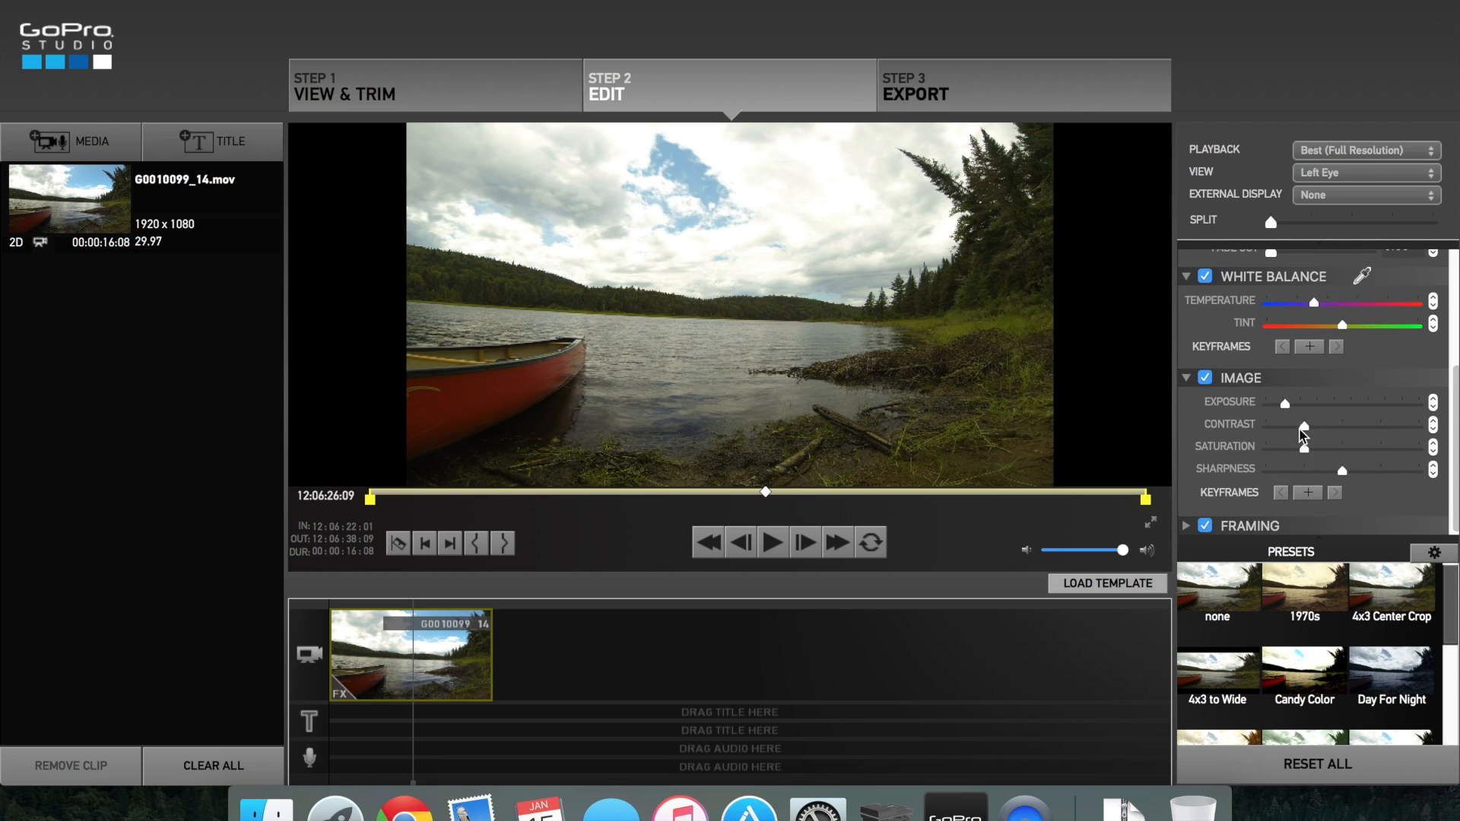
click(1192, 520)
scroll(1293, 426, down, 8)
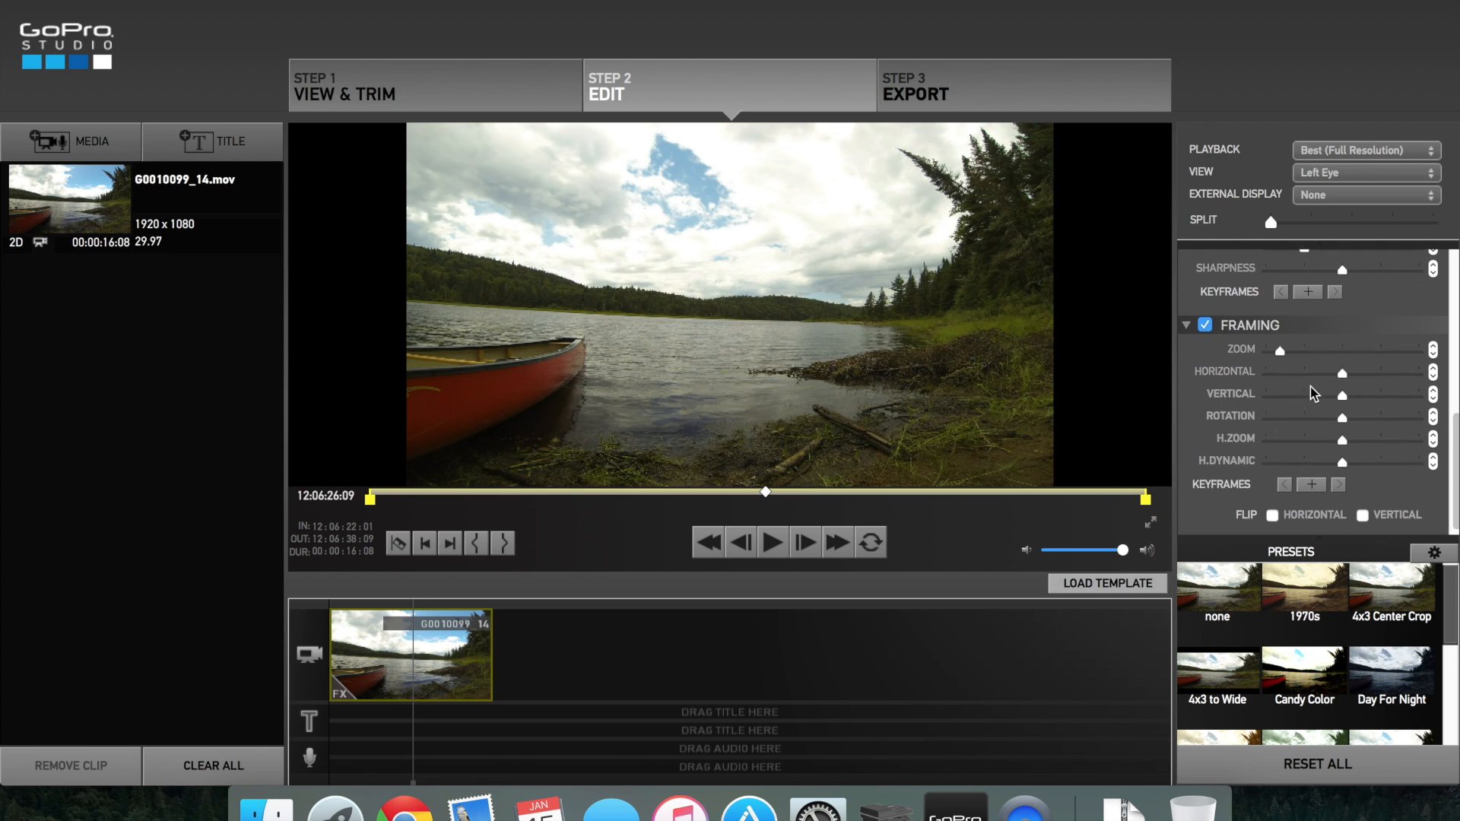
click(1282, 349)
drag(1282, 350, 1287, 347)
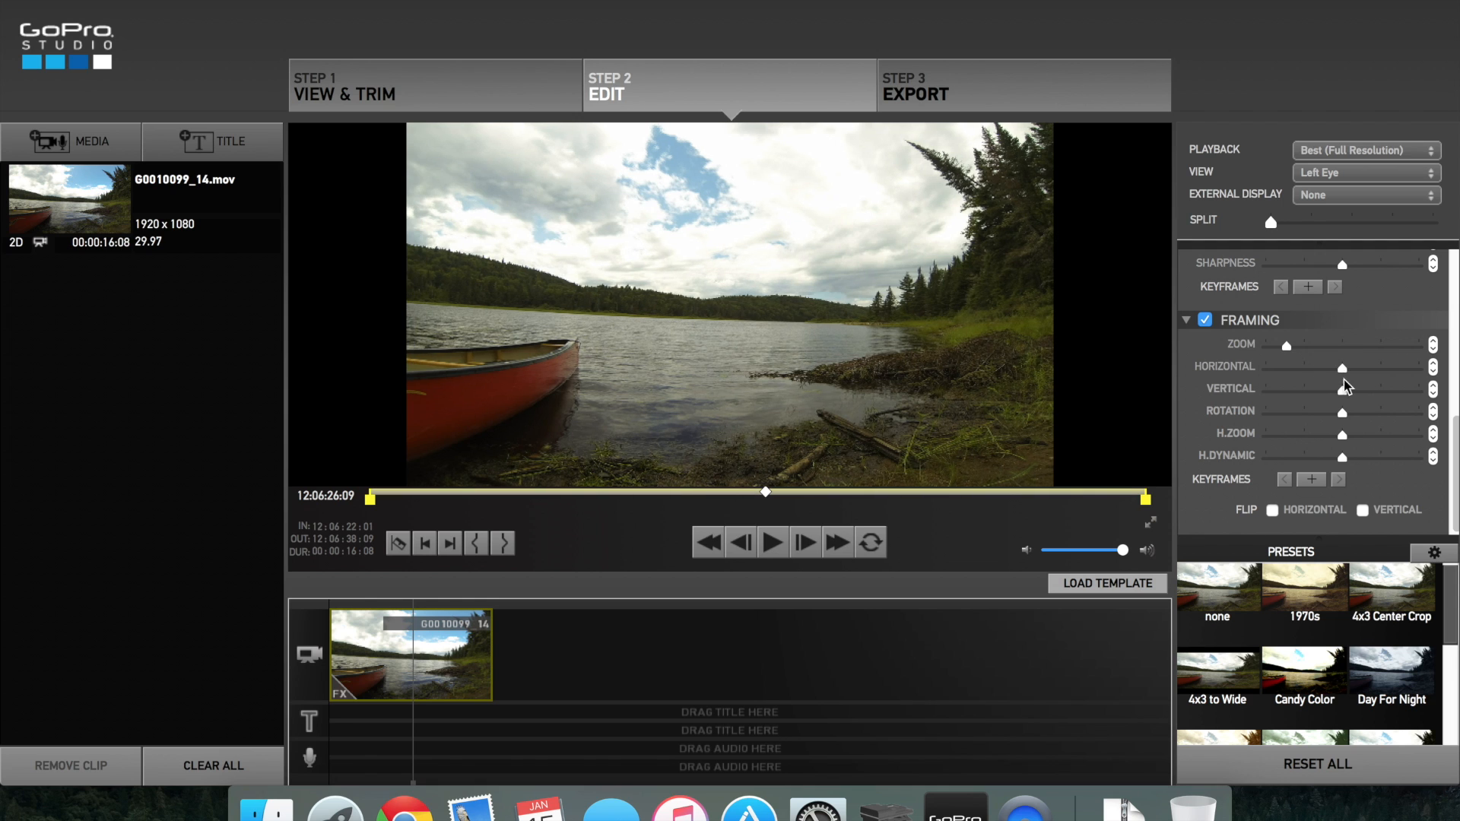
drag(1344, 390, 1342, 393)
Export the video as Untitled to the Desktop using the HD 1080p preset.
click(961, 97)
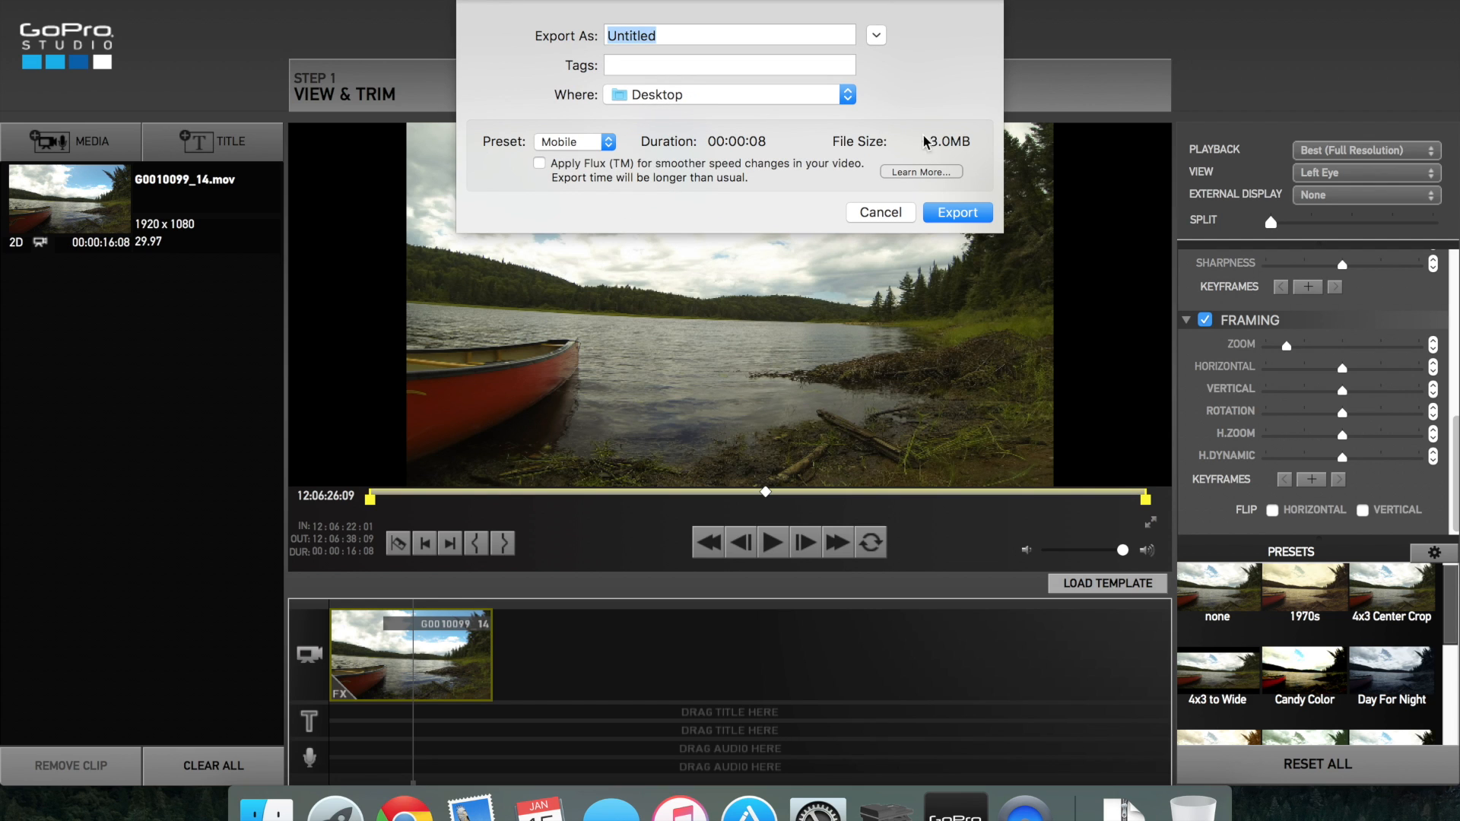
click(590, 145)
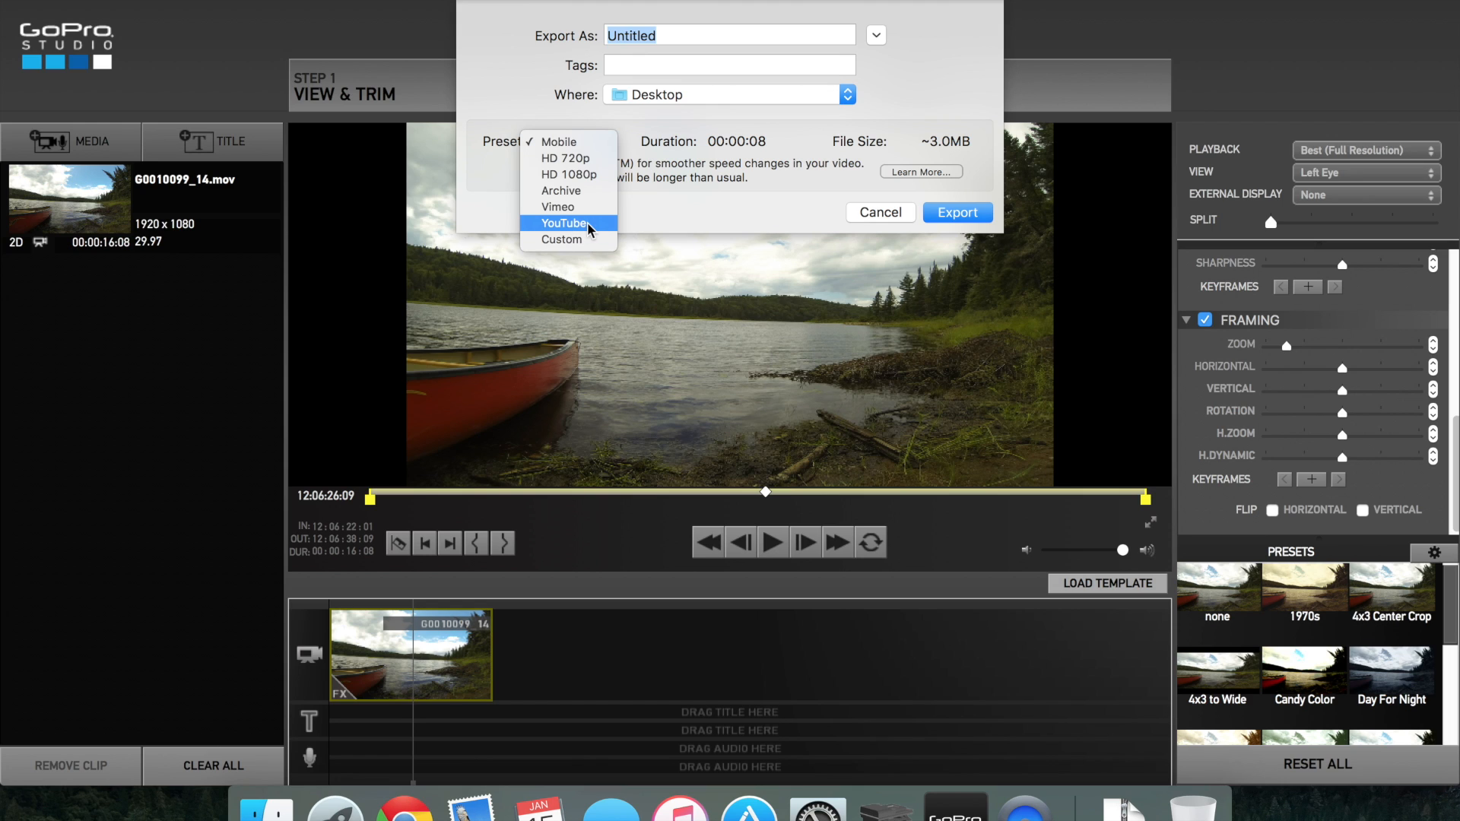
click(560, 176)
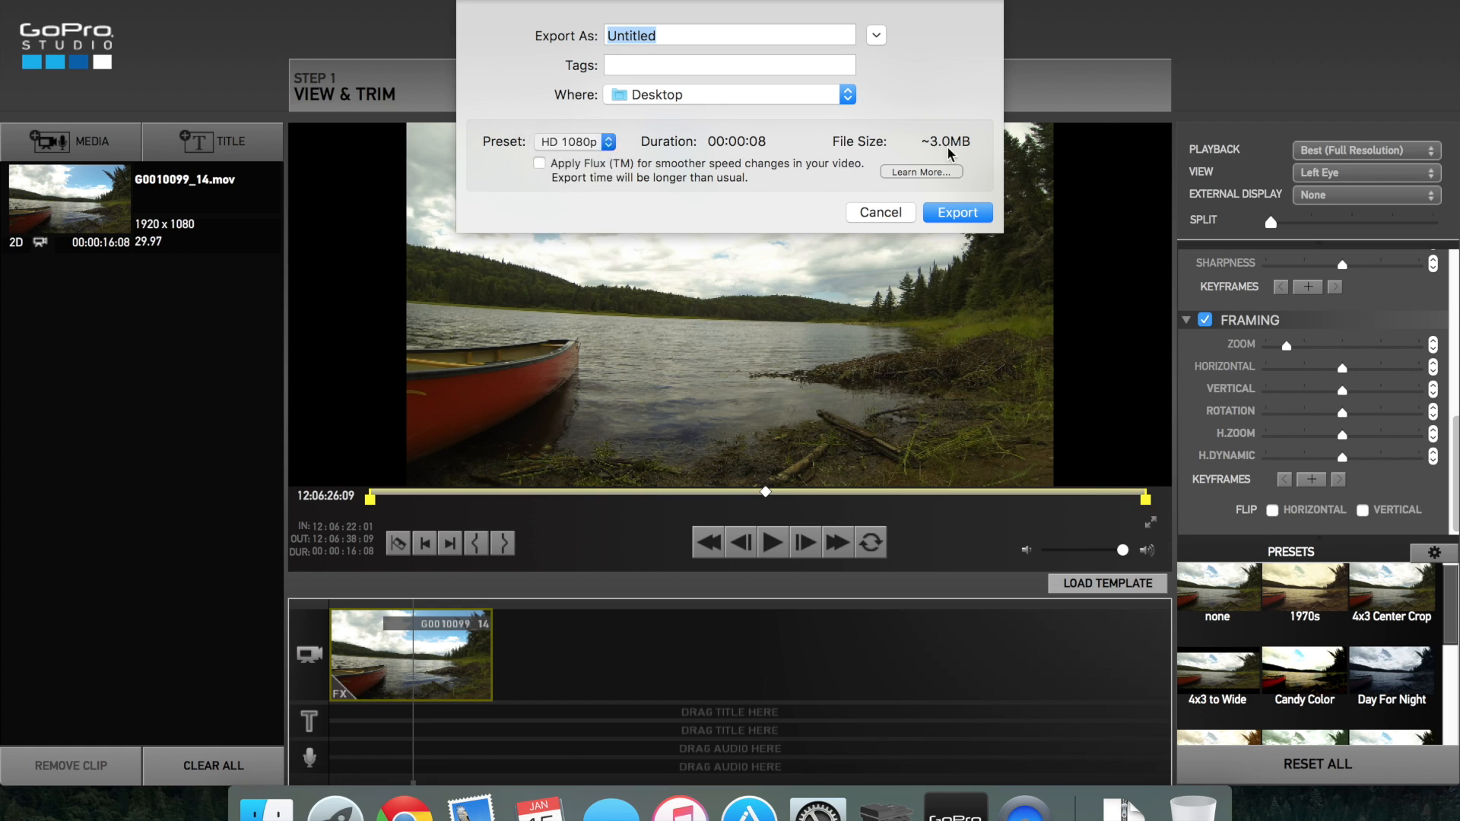
click(585, 146)
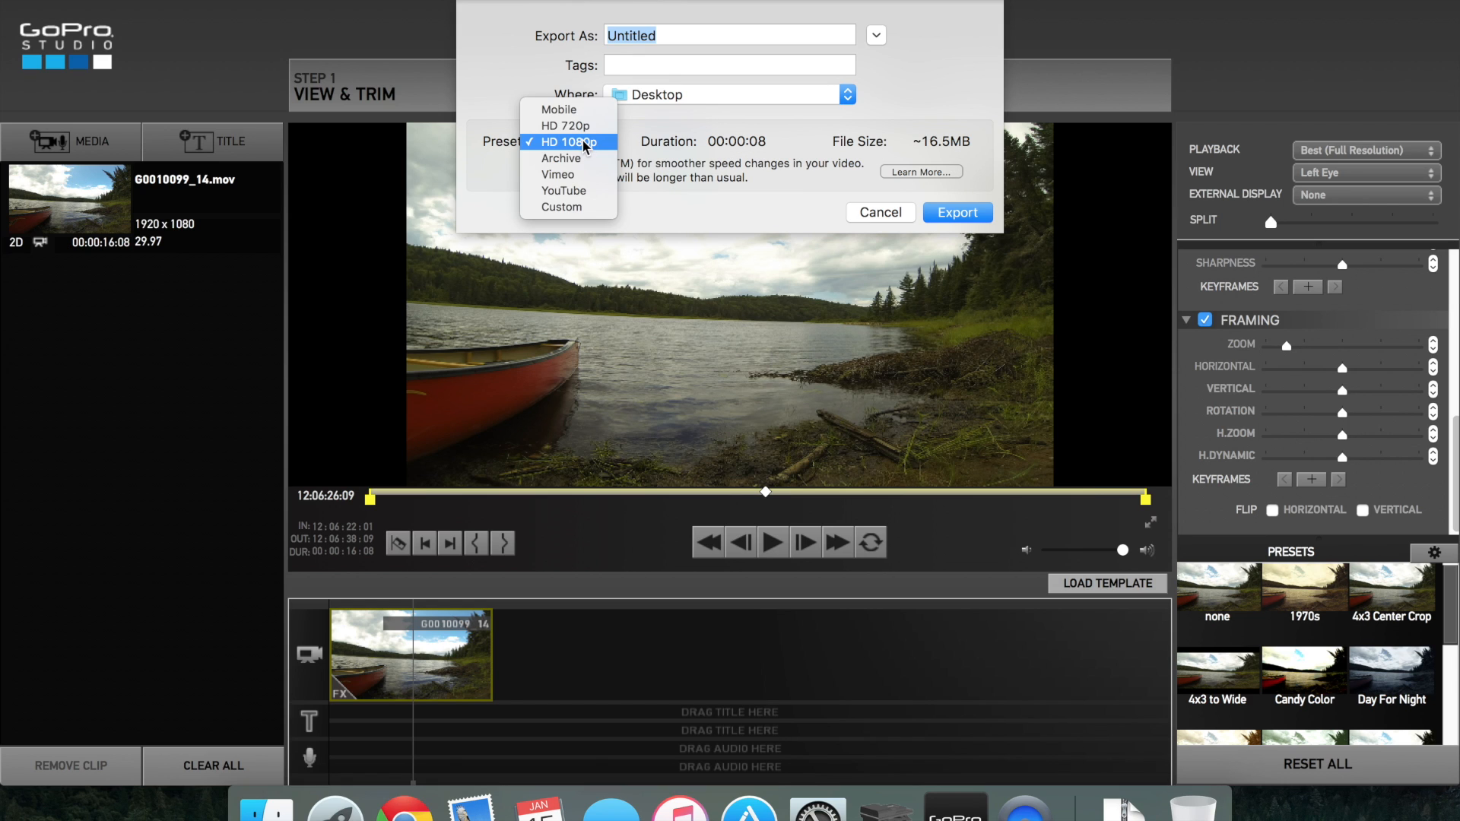
click(966, 216)
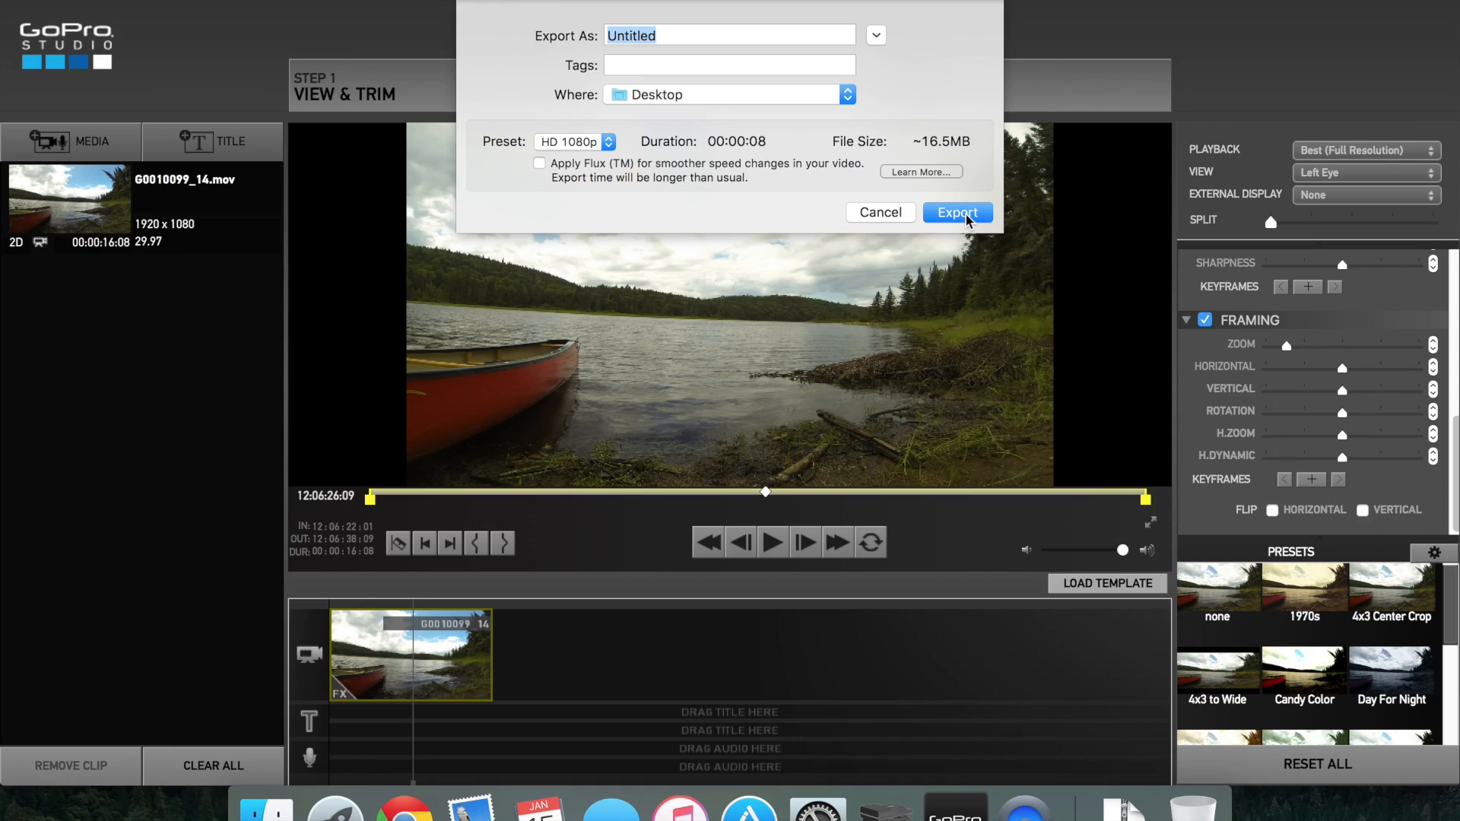
click(958, 213)
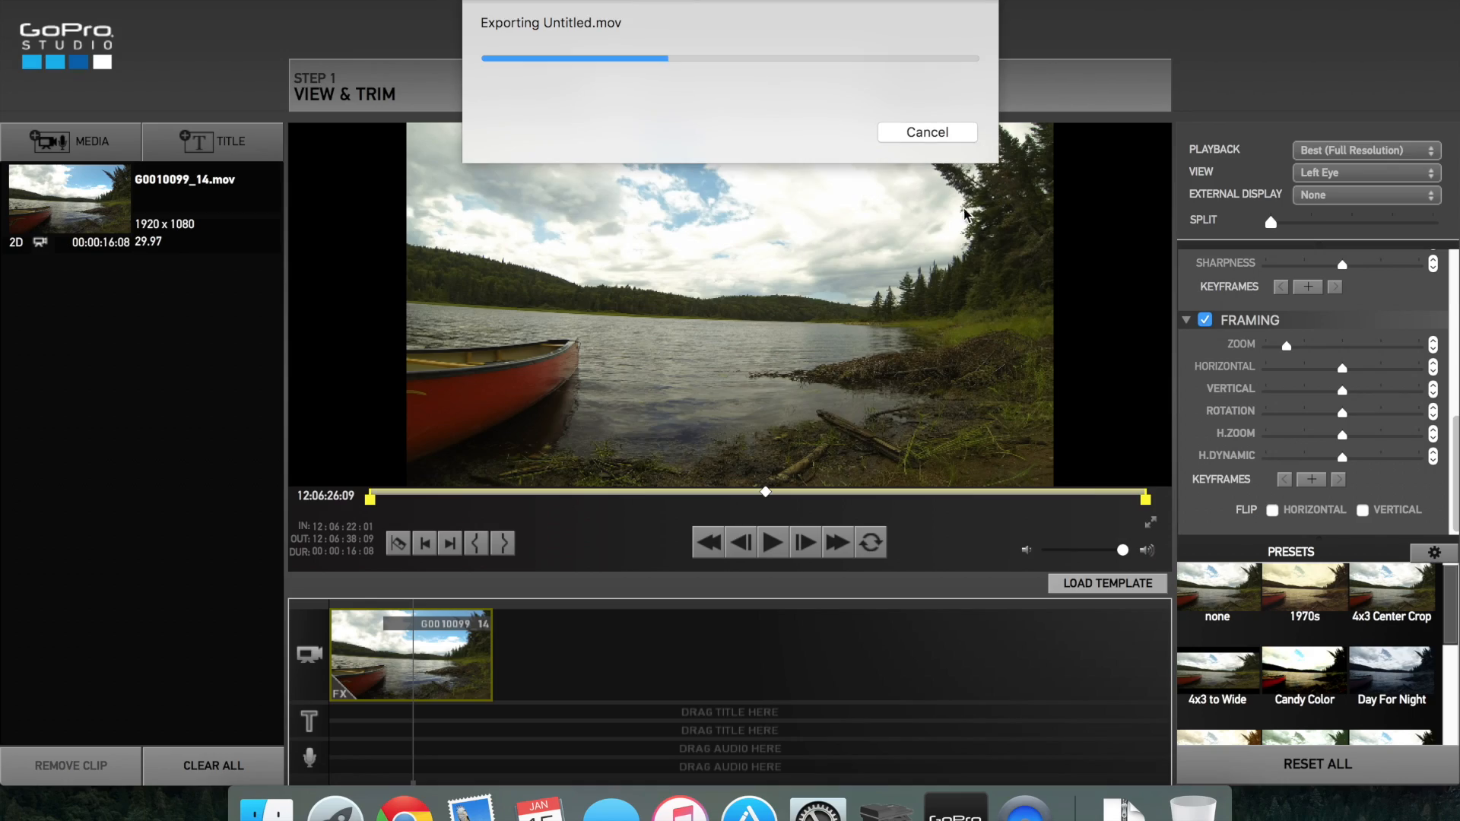